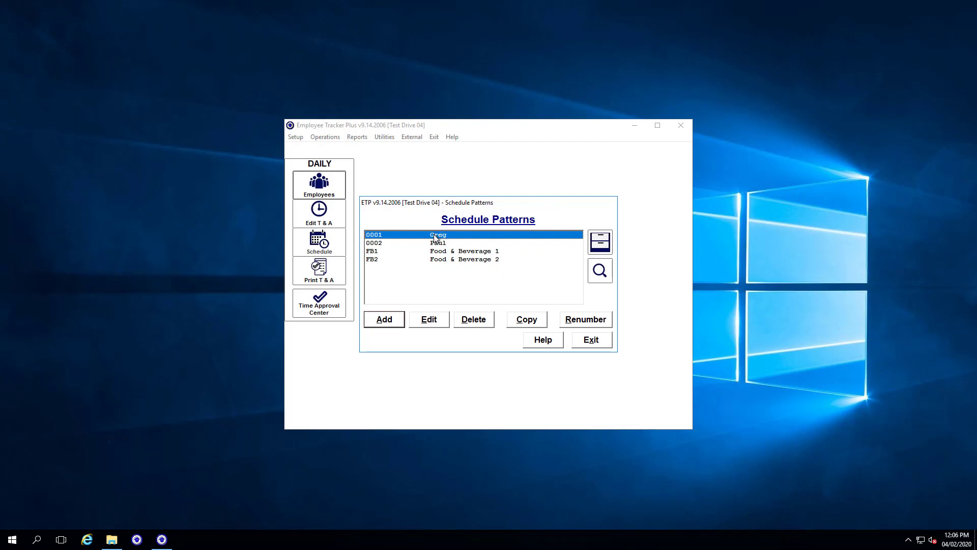
Examine the scheduled days in schedule patterns 0001 and 0002.
{"action": "double_click", "coordinate": [404, 238]}
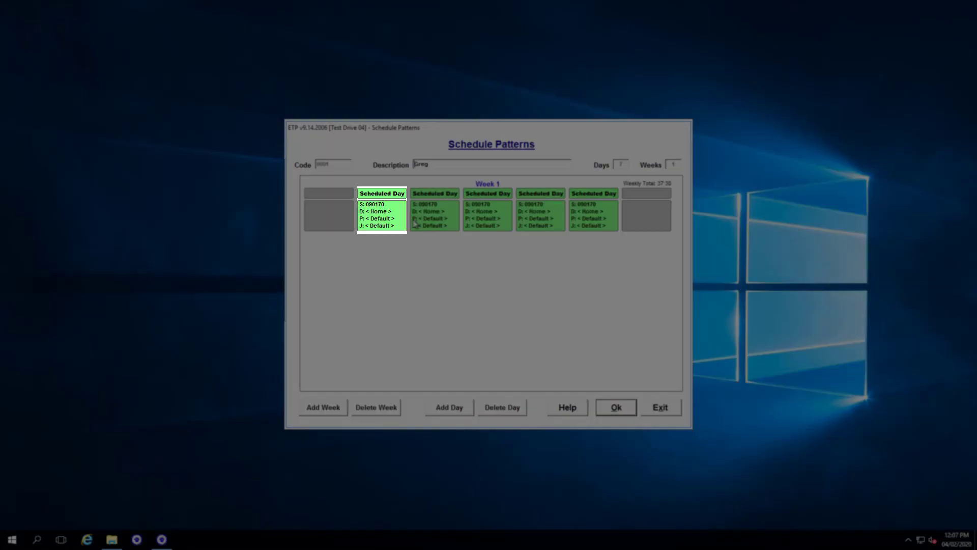
{"action": "left_click", "coordinate": [660, 409]}
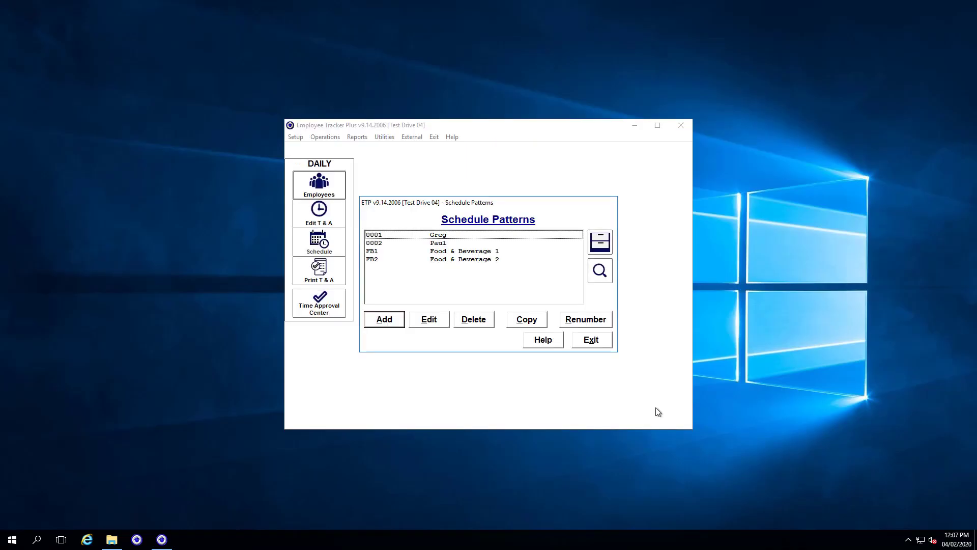
{"action": "left_click", "coordinate": [434, 245]}
{"action": "double_click", "coordinate": [433, 244]}
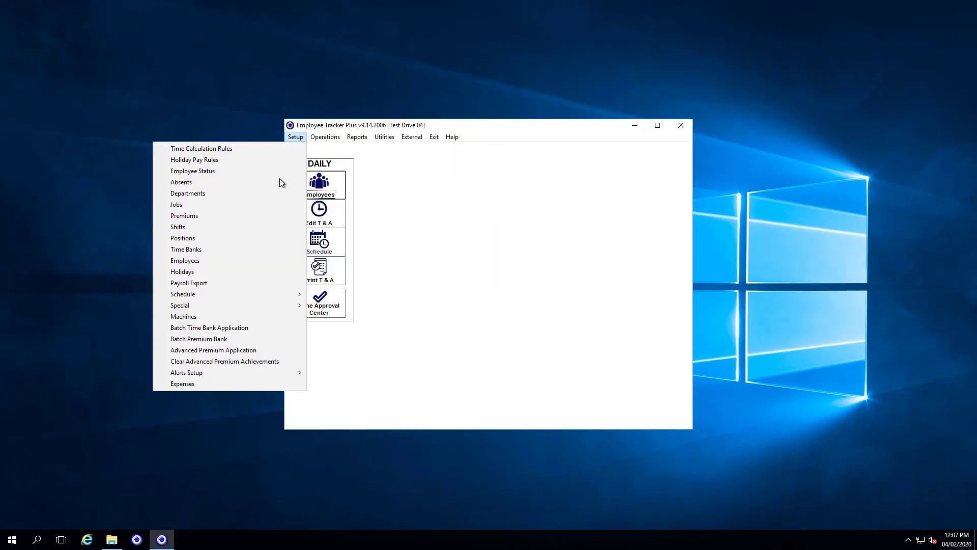
Open the posting of employee schedules and assign pattern 0001 to the first employee.
{"action": "mouse_move", "coordinate": [264, 296]}
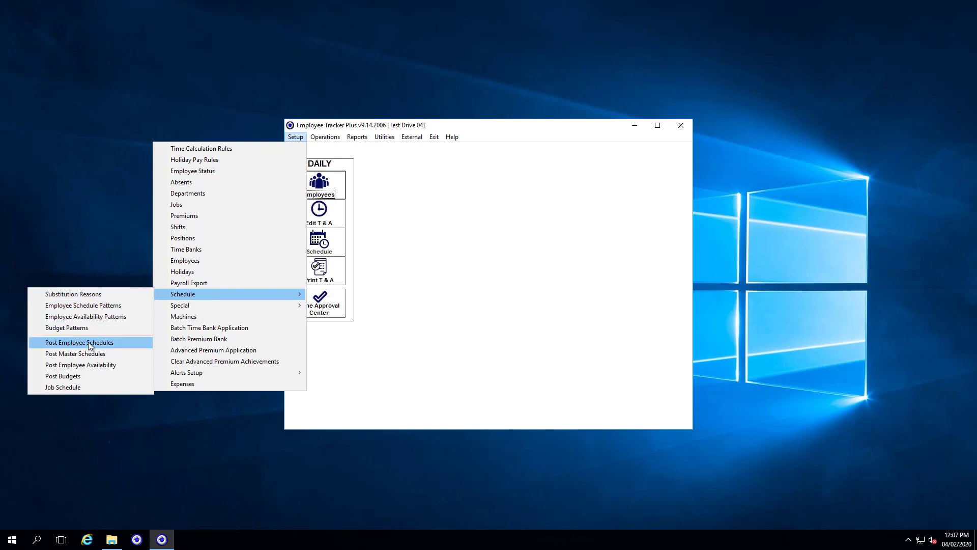
{"action": "left_click", "coordinate": [118, 342]}
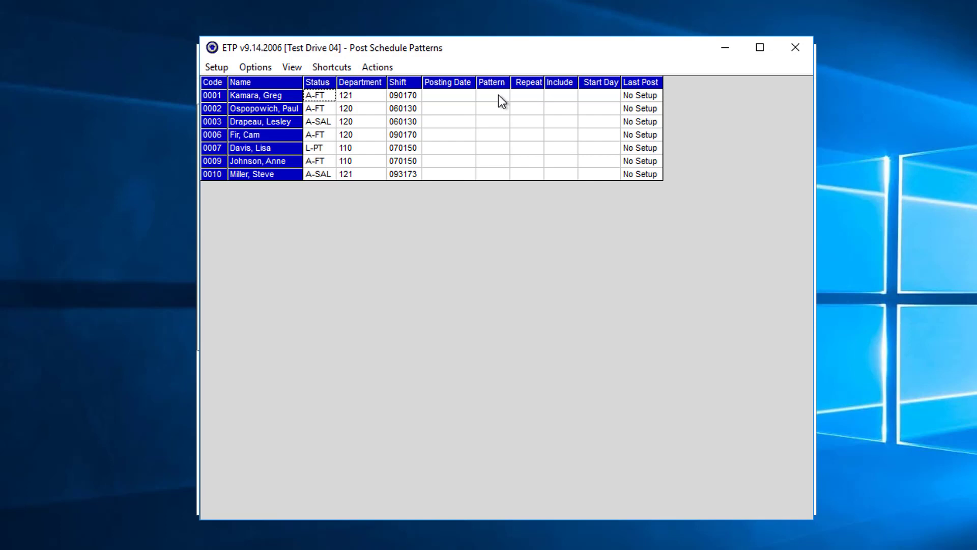
{"action": "left_click", "coordinate": [499, 95]}
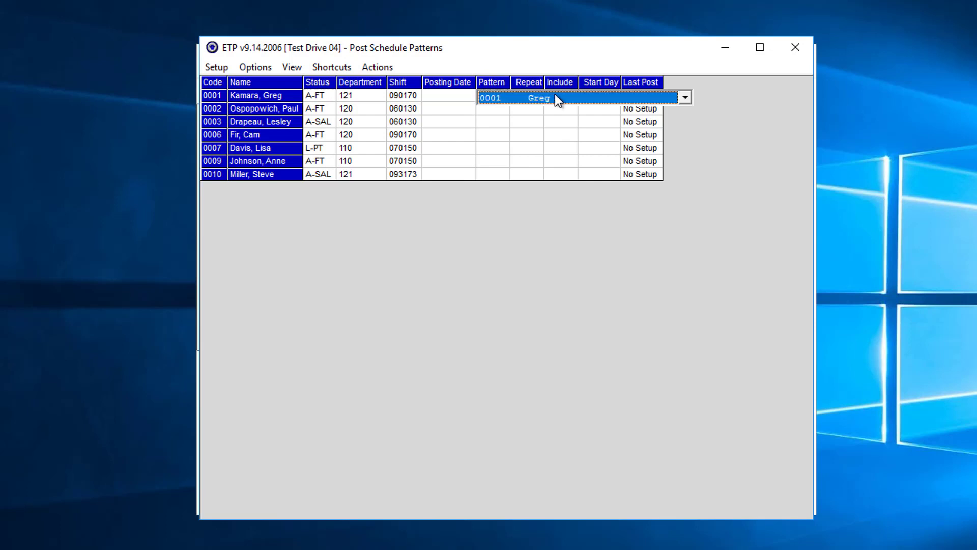
{"action": "left_click", "coordinate": [664, 97]}
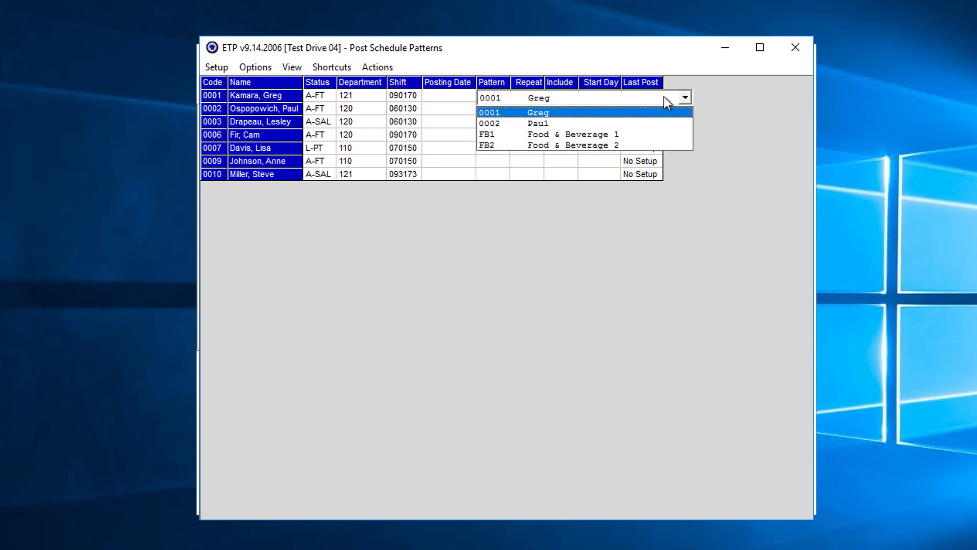
{"action": "left_click", "coordinate": [511, 113]}
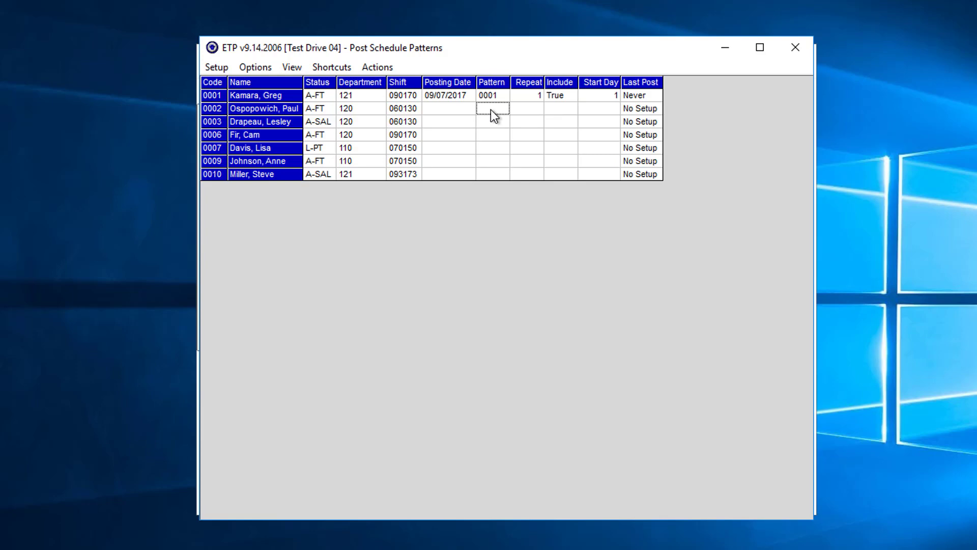
Assign schedule pattern 0002 to the second employee in the posting grid.
{"action": "left_click", "coordinate": [492, 110]}
{"action": "left_click", "coordinate": [492, 110]}
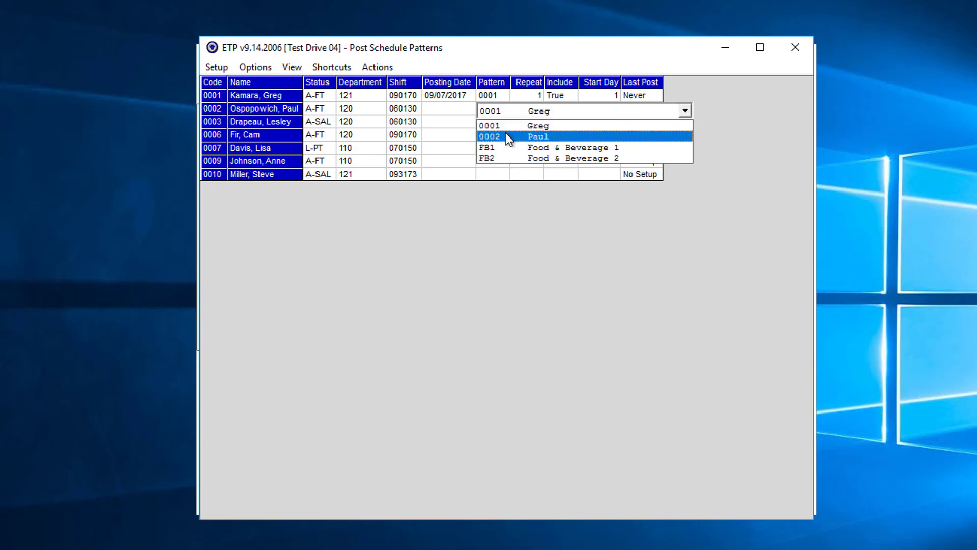
{"action": "left_click", "coordinate": [507, 137]}
{"action": "left_click", "coordinate": [499, 122]}
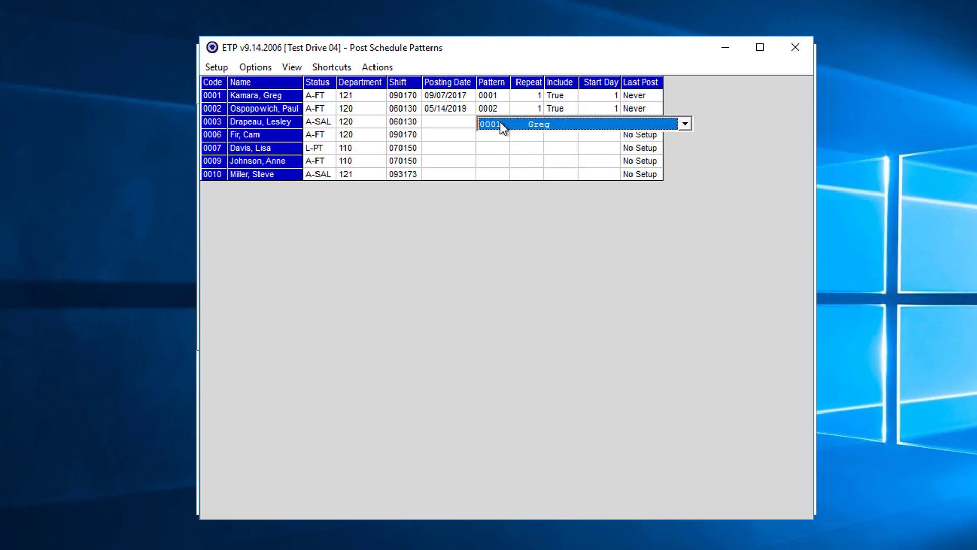
{"action": "left_click", "coordinate": [504, 123]}
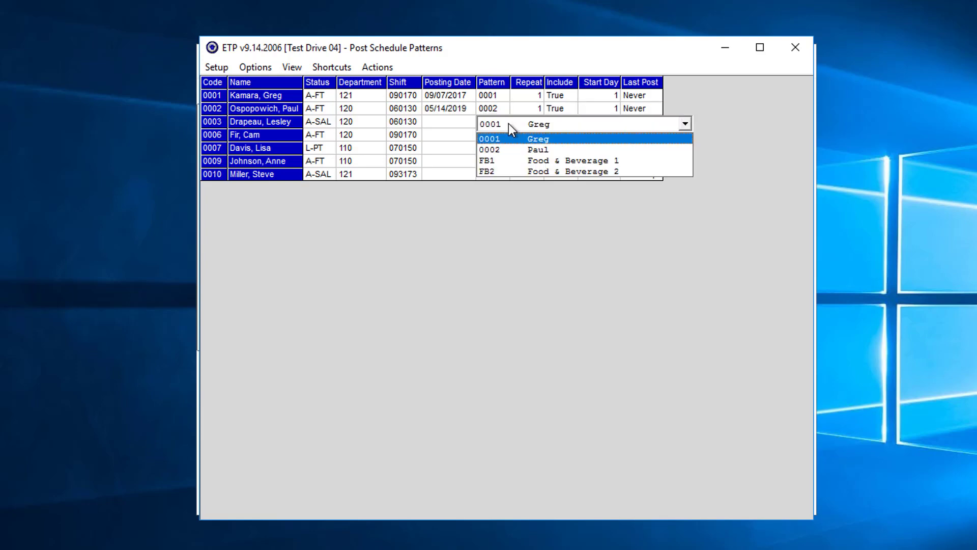
{"action": "left_click", "coordinate": [465, 204]}
Set the first employee's posting date to Sunday, 04/05/2020, using the date picker.
{"action": "left_click", "coordinate": [469, 98]}
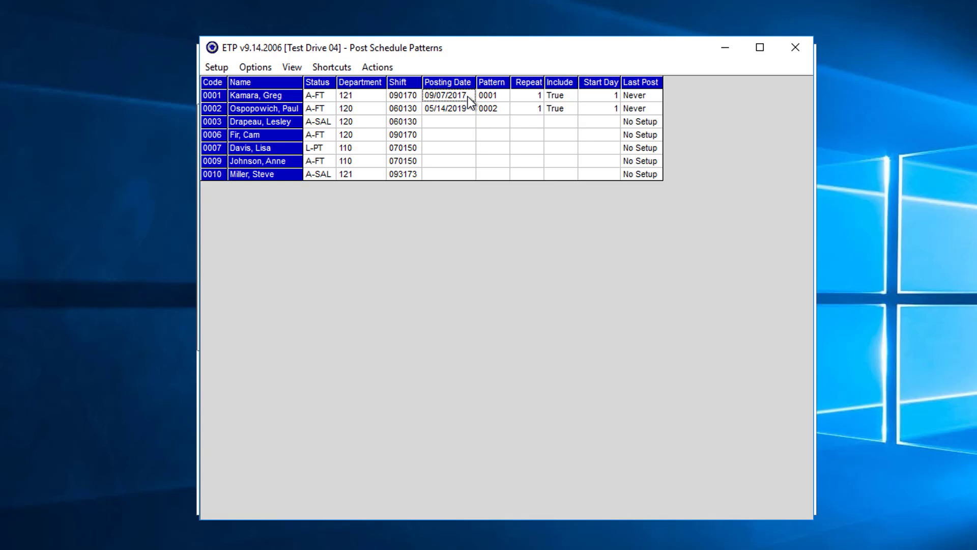
{"action": "left_click", "coordinate": [468, 97]}
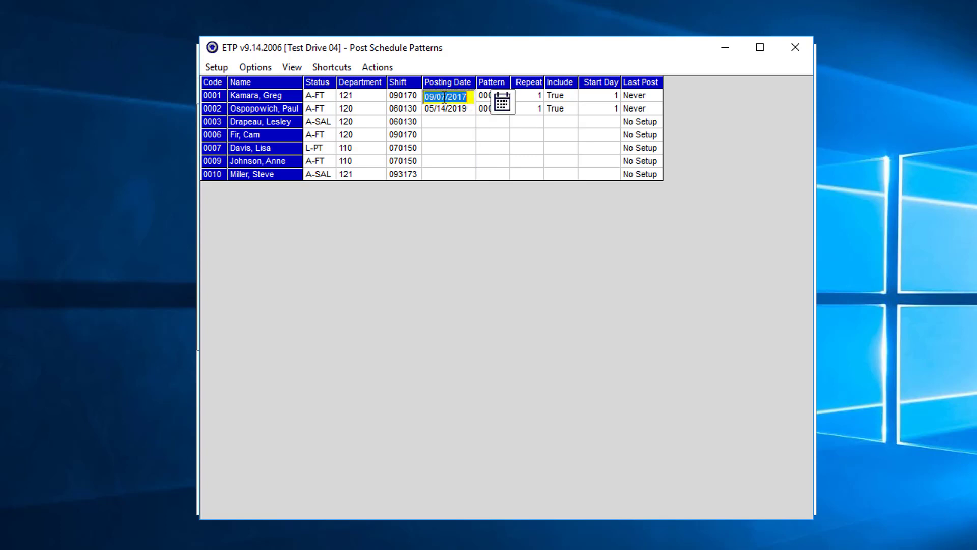
{"action": "left_click", "coordinate": [497, 107]}
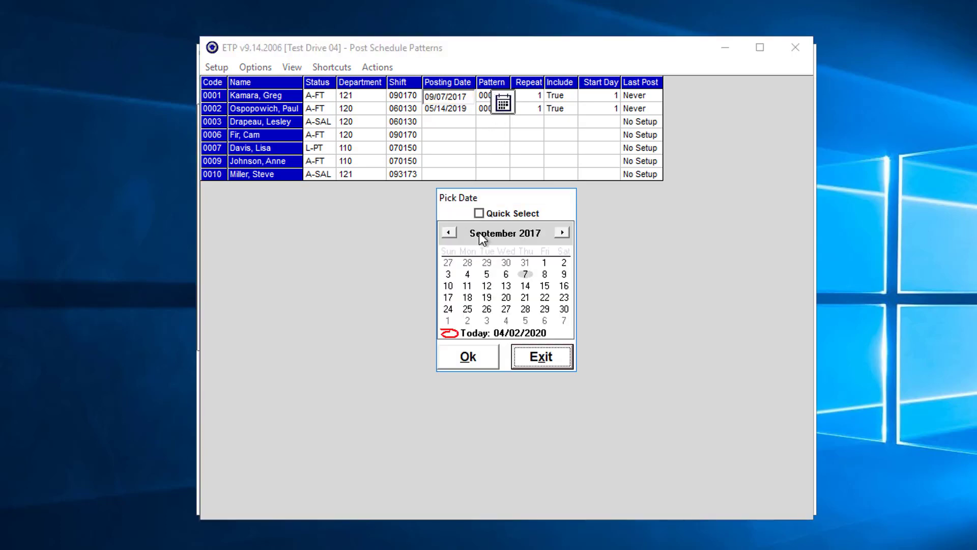
{"action": "left_click", "coordinate": [477, 334]}
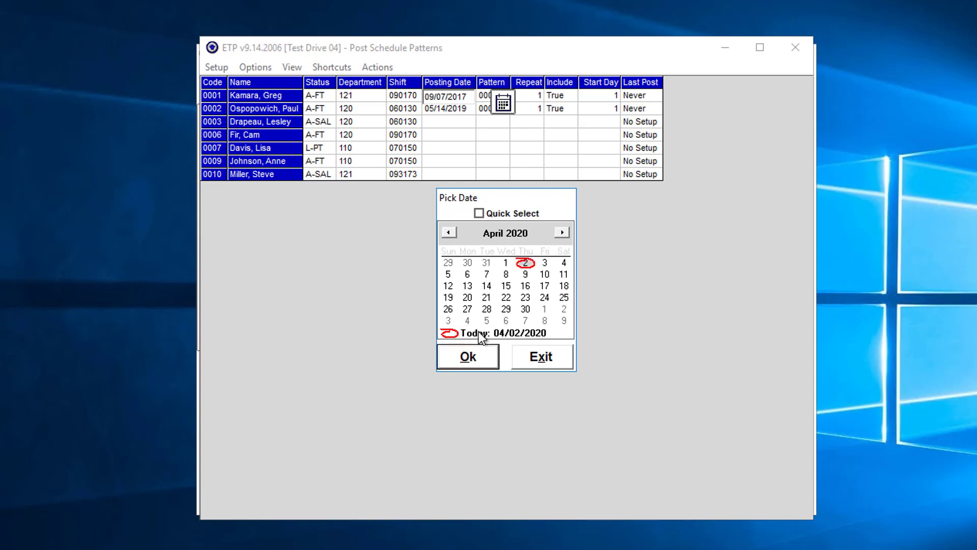
{"action": "left_click", "coordinate": [448, 275]}
{"action": "left_click", "coordinate": [480, 362]}
Set the second employee's posting date to 04/05/2020 as well.
{"action": "left_click", "coordinate": [458, 112]}
{"action": "left_click", "coordinate": [503, 116]}
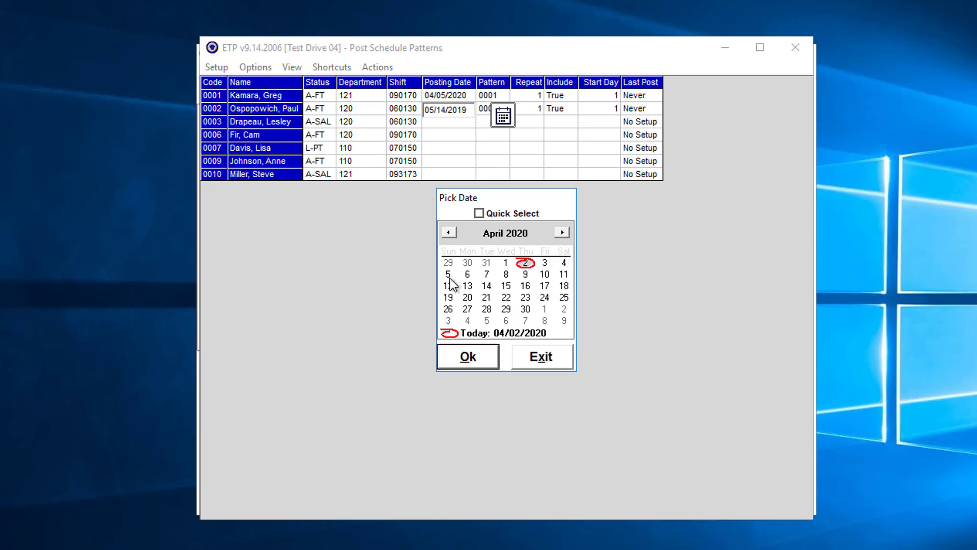
{"action": "left_click", "coordinate": [466, 362]}
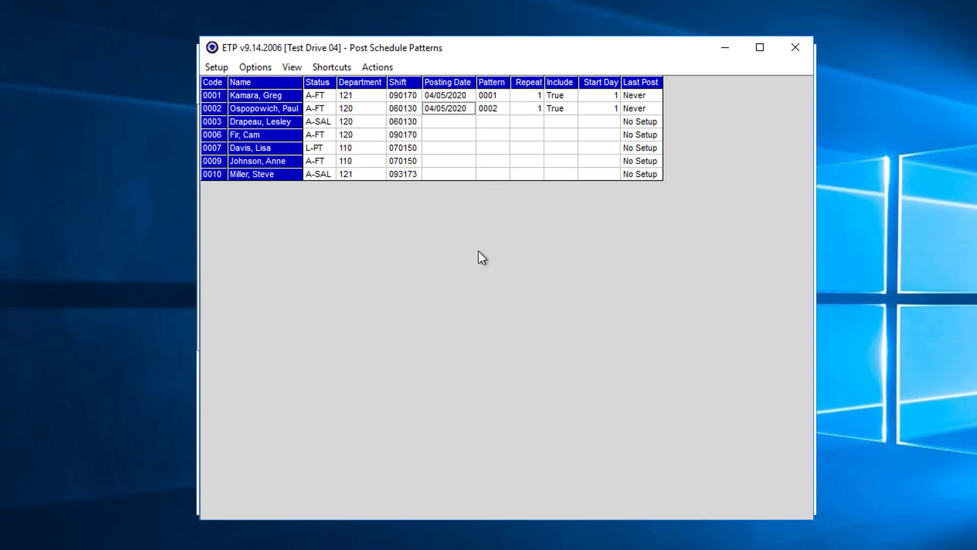
Set the pattern repeat count to 4 for both the first and the second employee.
{"action": "left_click", "coordinate": [536, 97]}
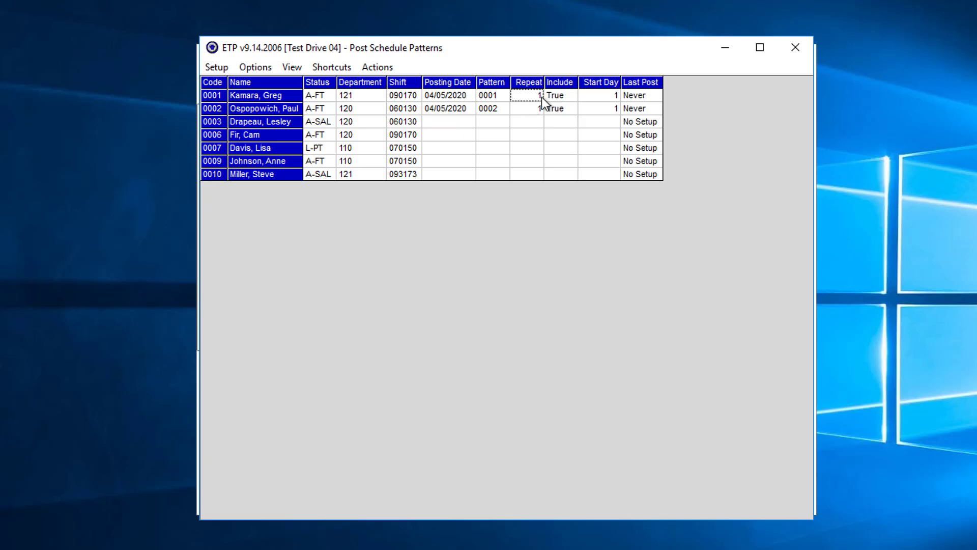
{"action": "double_click", "coordinate": [542, 97]}
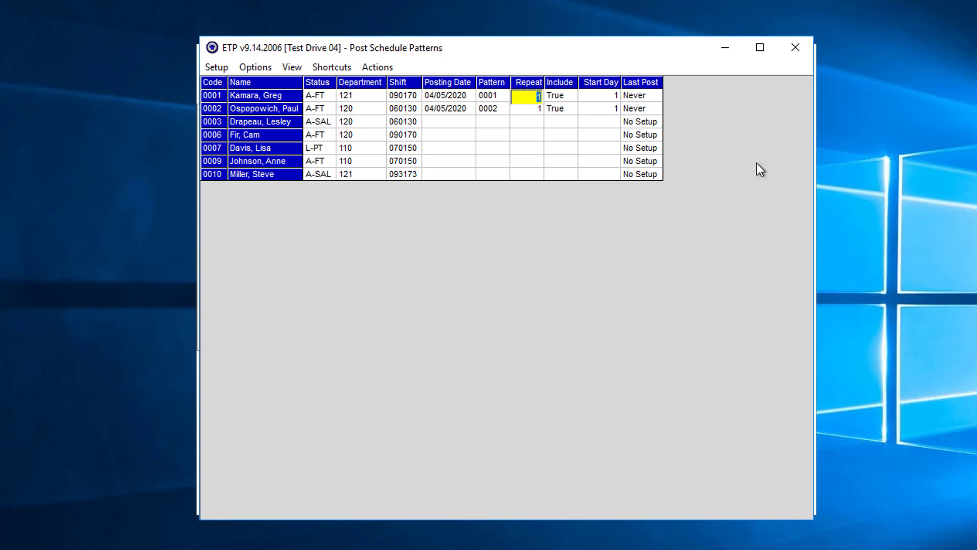
{"action": "type", "text": "4"}
{"action": "key", "text": "Return"}
{"action": "type", "text": "4"}
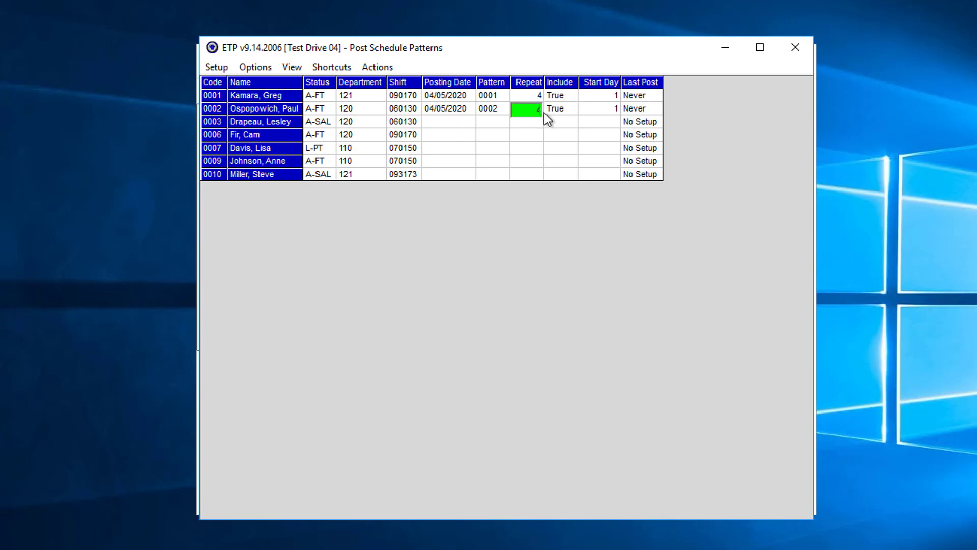
{"action": "key", "text": "Return"}
Review schedule patterns 0001 and 0002 from the posting window to compare how many weeks each one spans.
{"action": "left_click", "coordinate": [331, 67]}
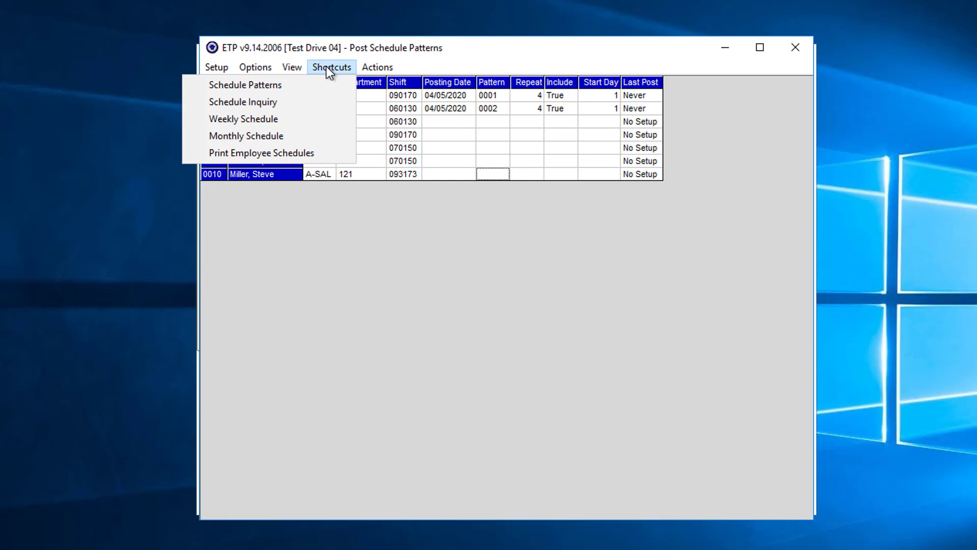
{"action": "left_click", "coordinate": [289, 87]}
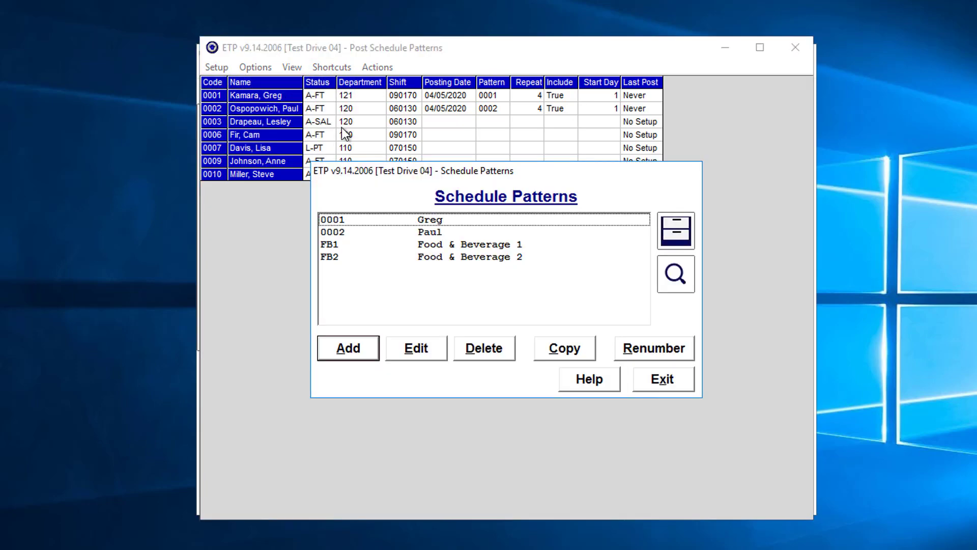
{"action": "left_click_drag", "start_coordinate": [438, 168], "coordinate": [385, 231]}
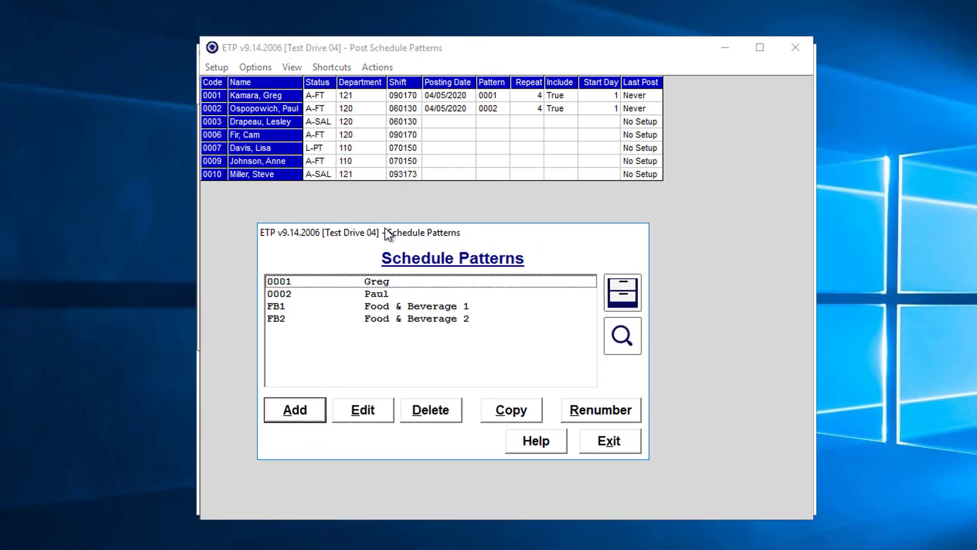
{"action": "double_click", "coordinate": [353, 282]}
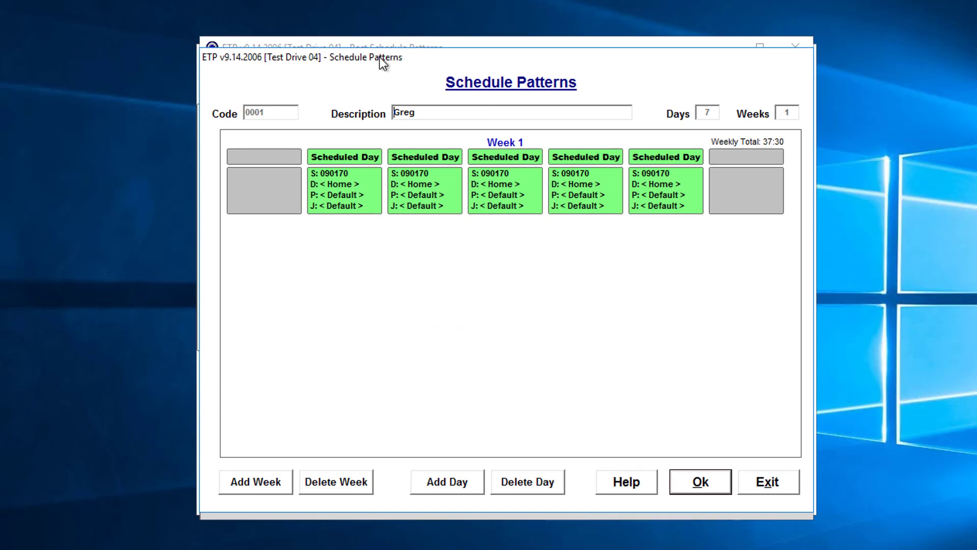
{"action": "left_click", "coordinate": [766, 485]}
{"action": "double_click", "coordinate": [359, 297]}
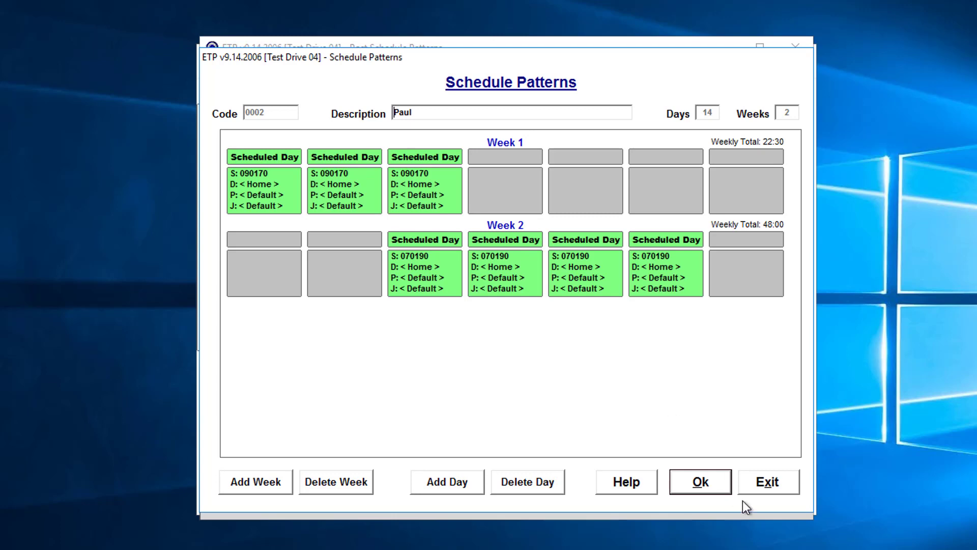
{"action": "left_click", "coordinate": [769, 481]}
{"action": "key", "text": "Escape"}
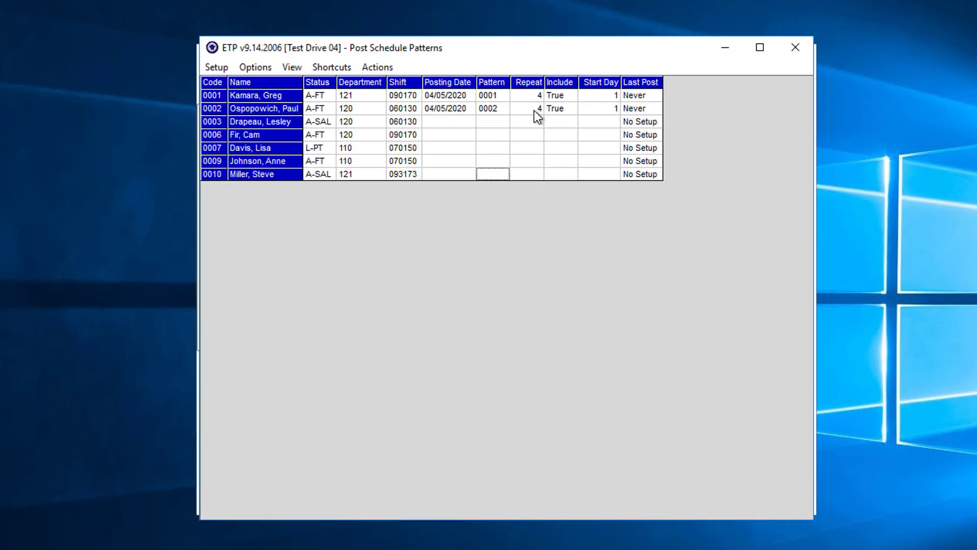
Set the second employee's pattern repeat count to 2.
{"action": "double_click", "coordinate": [535, 111]}
{"action": "type", "text": "2"}
{"action": "key", "text": "Return"}
Post the employee schedules with the given settings and dismiss the posting progress window.
{"action": "left_click", "coordinate": [375, 67]}
{"action": "left_click", "coordinate": [324, 87]}
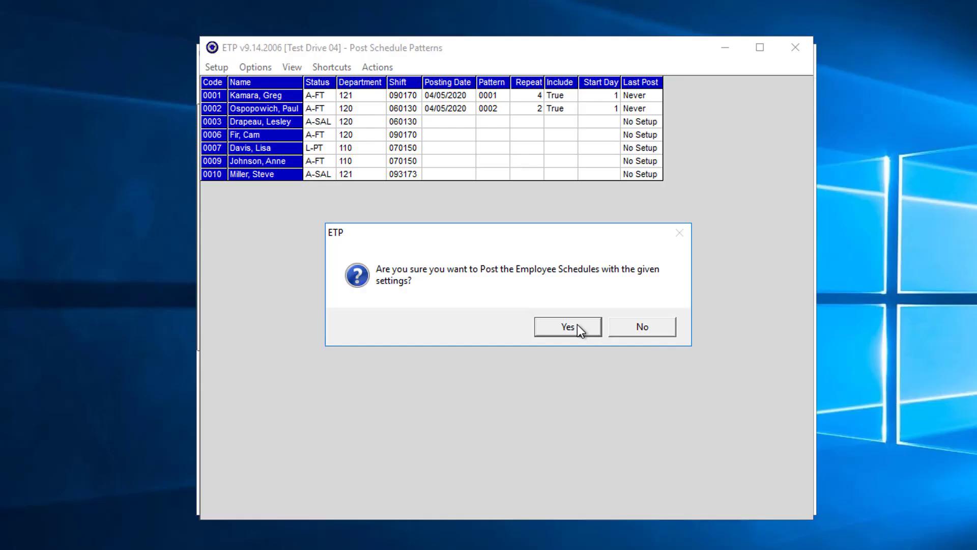
{"action": "left_click", "coordinate": [568, 327]}
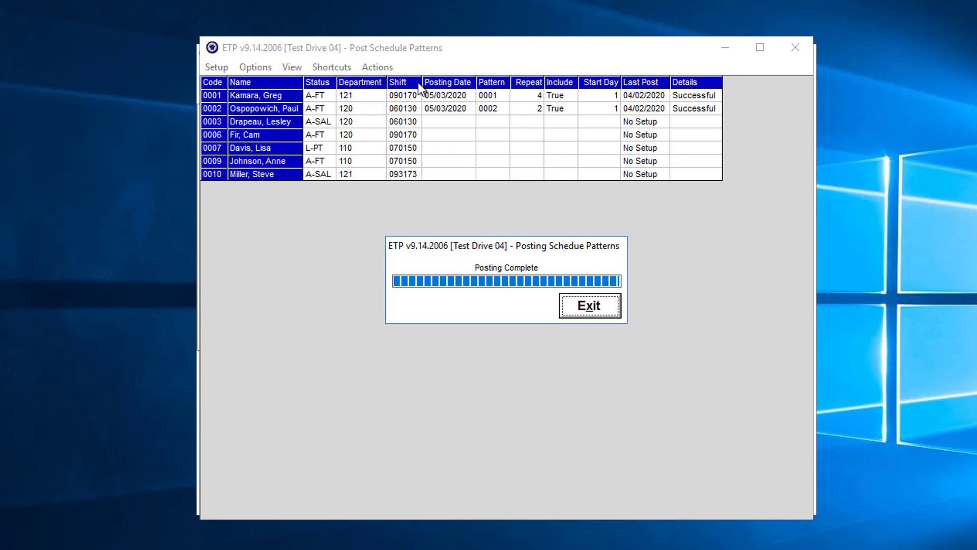
{"action": "left_click", "coordinate": [594, 312]}
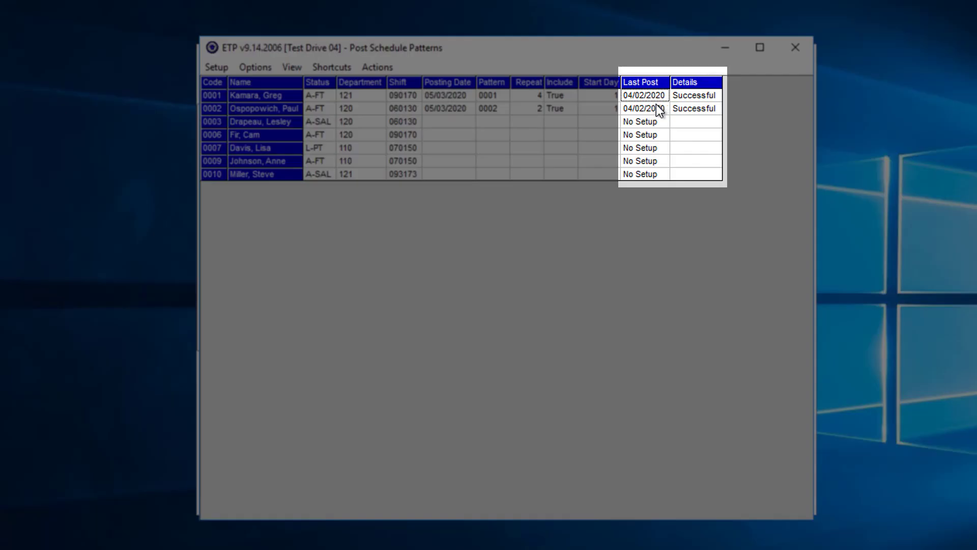
Check both employees' last post, details and posting date, and review the roll-over setting among the posting options.
{"action": "left_click", "coordinate": [657, 108]}
{"action": "left_click", "coordinate": [696, 109]}
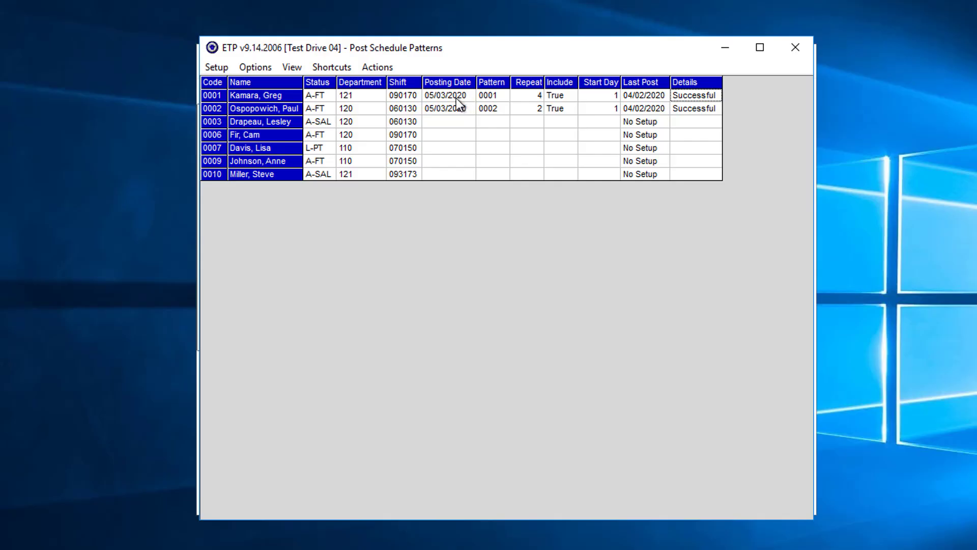
{"action": "left_click", "coordinate": [457, 98]}
{"action": "left_click", "coordinate": [460, 107]}
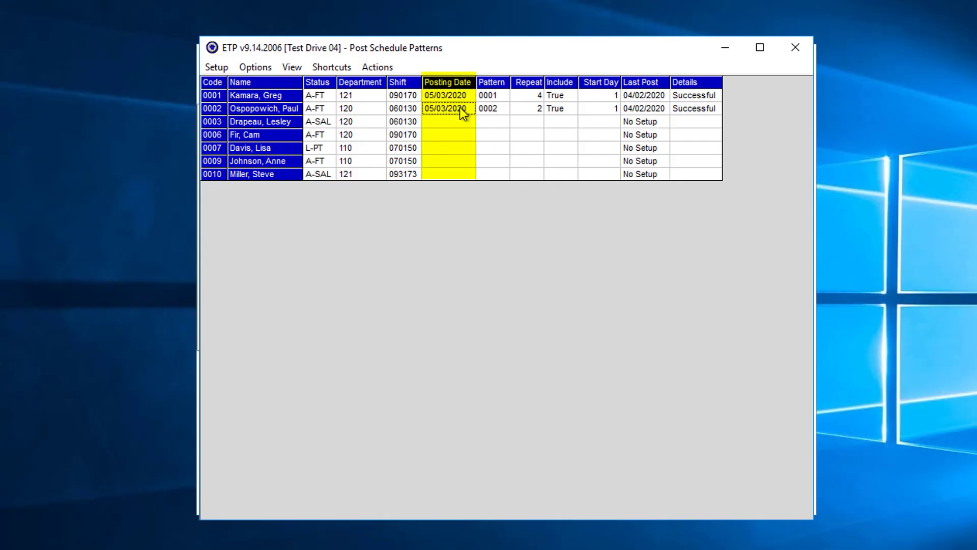
{"action": "left_click", "coordinate": [261, 68]}
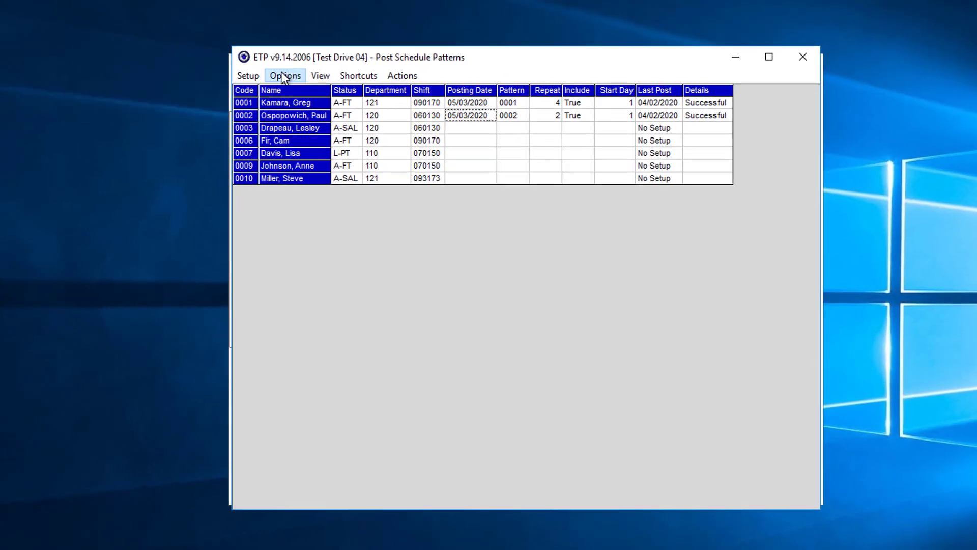
{"action": "left_click", "coordinate": [283, 76]}
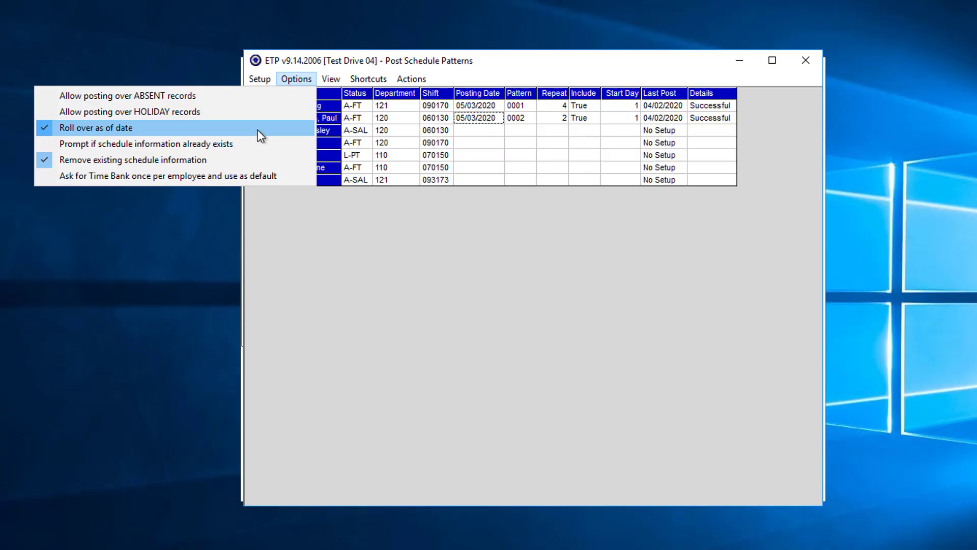
{"action": "left_click", "coordinate": [469, 125]}
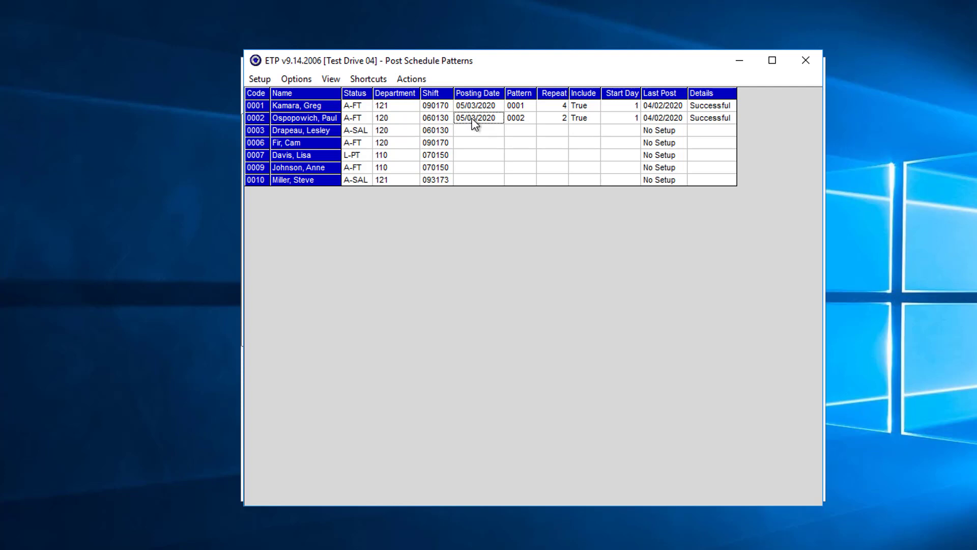
Open the first employee's monthly schedule for the period from 04/05/2020 to 05/29/2020.
{"action": "left_click", "coordinate": [377, 79]}
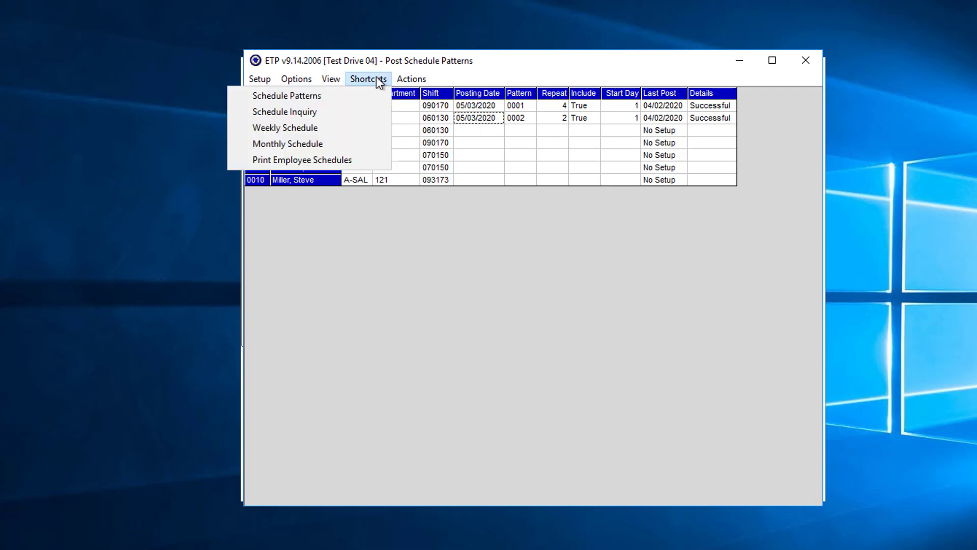
{"action": "left_click", "coordinate": [298, 145]}
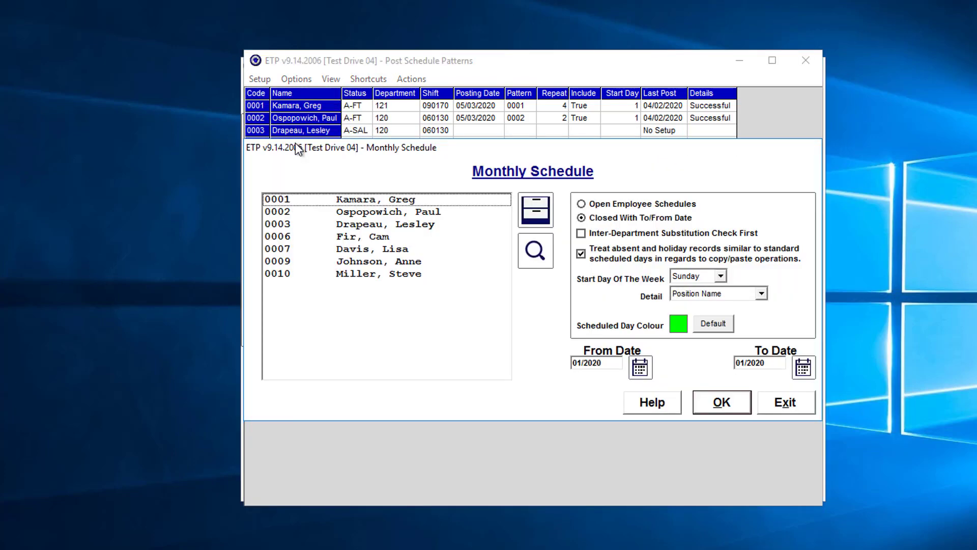
{"action": "left_click", "coordinate": [293, 202]}
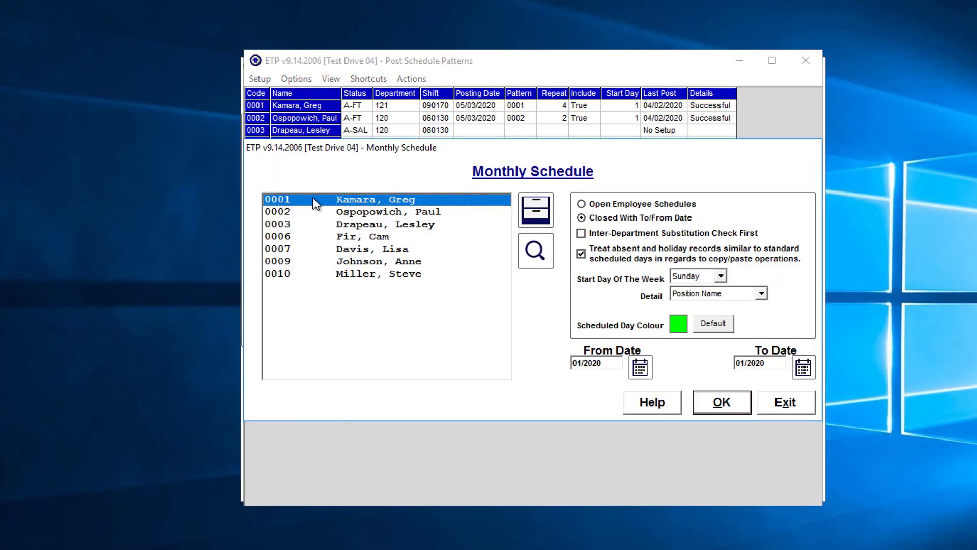
{"action": "left_click", "coordinate": [640, 367]}
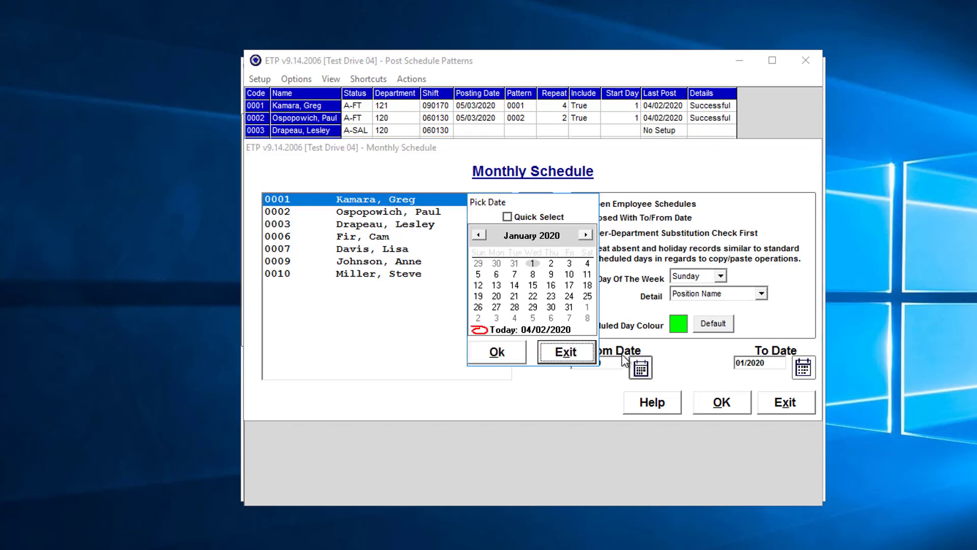
{"action": "left_click", "coordinate": [586, 234]}
{"action": "left_click", "coordinate": [586, 234]}
{"action": "left_click", "coordinate": [586, 235]}
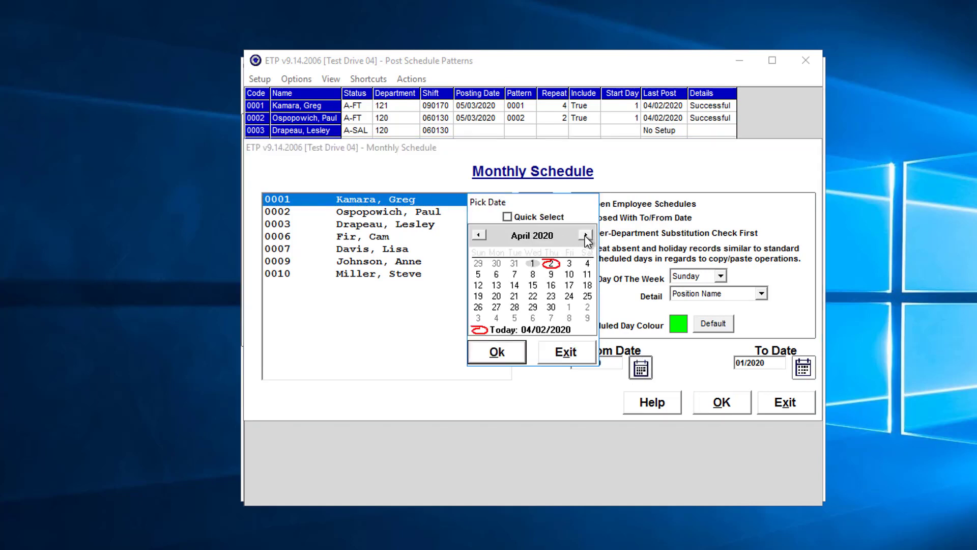
{"action": "left_click", "coordinate": [478, 275]}
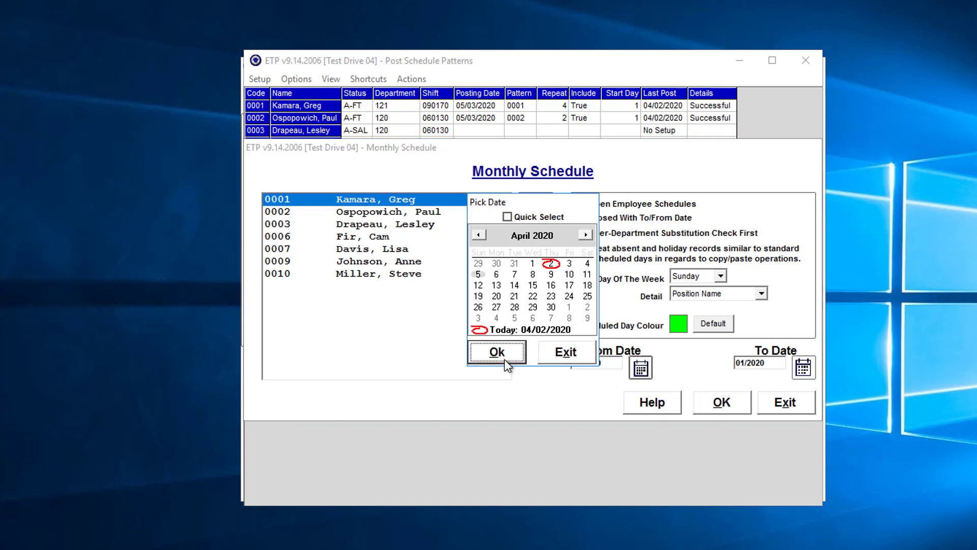
{"action": "left_click", "coordinate": [501, 356]}
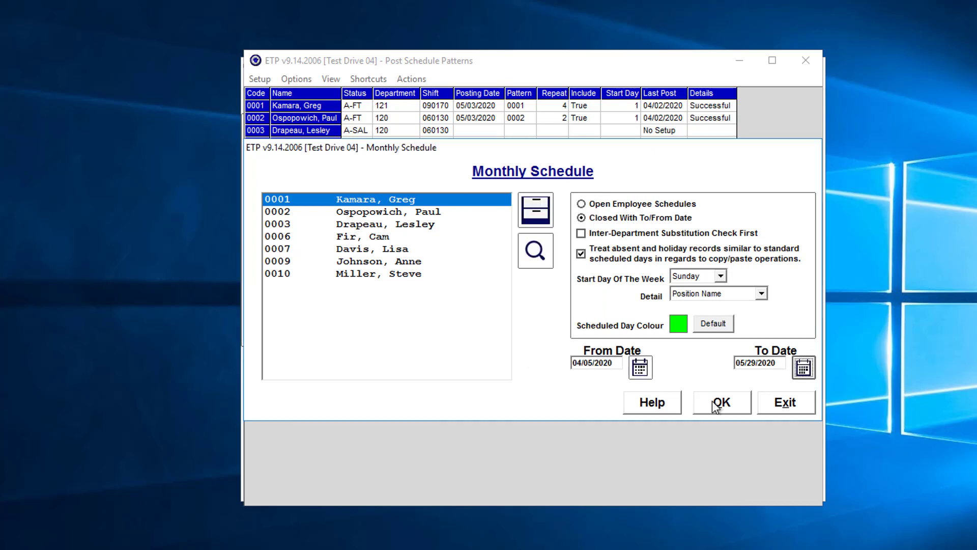
{"action": "left_click", "coordinate": [718, 403]}
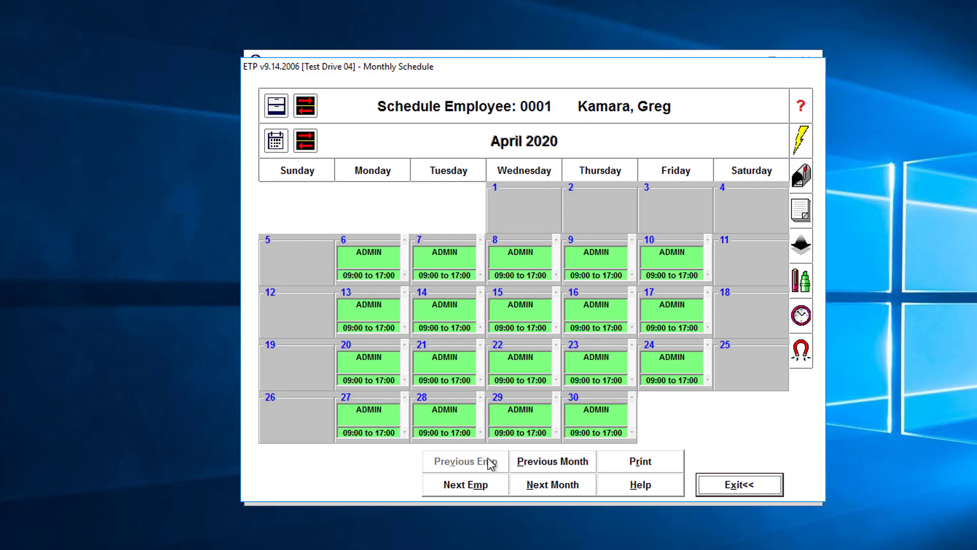
Review the first employee's April and May 2020 schedules and the second employee's April schedule, and close the monthly schedule.
{"action": "left_click", "coordinate": [539, 494]}
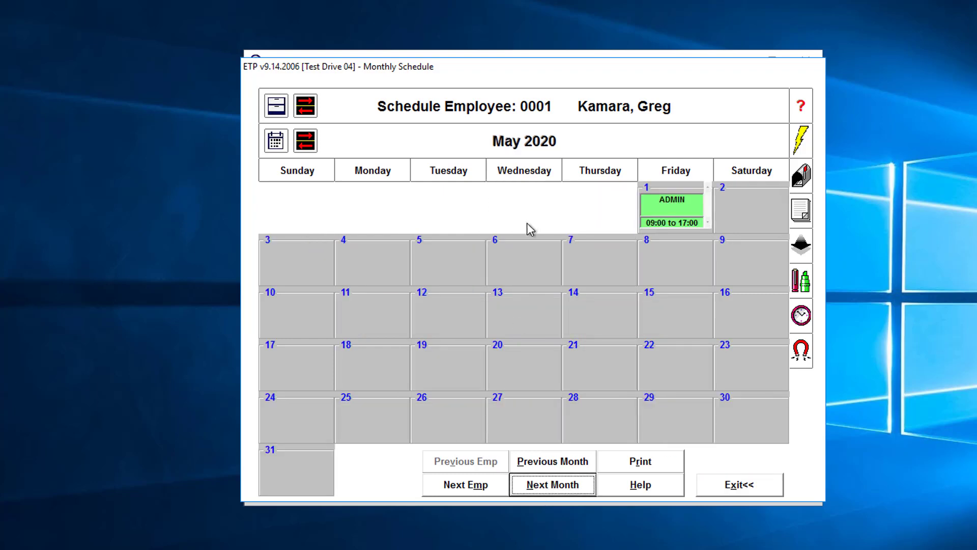
{"action": "left_click", "coordinate": [551, 465]}
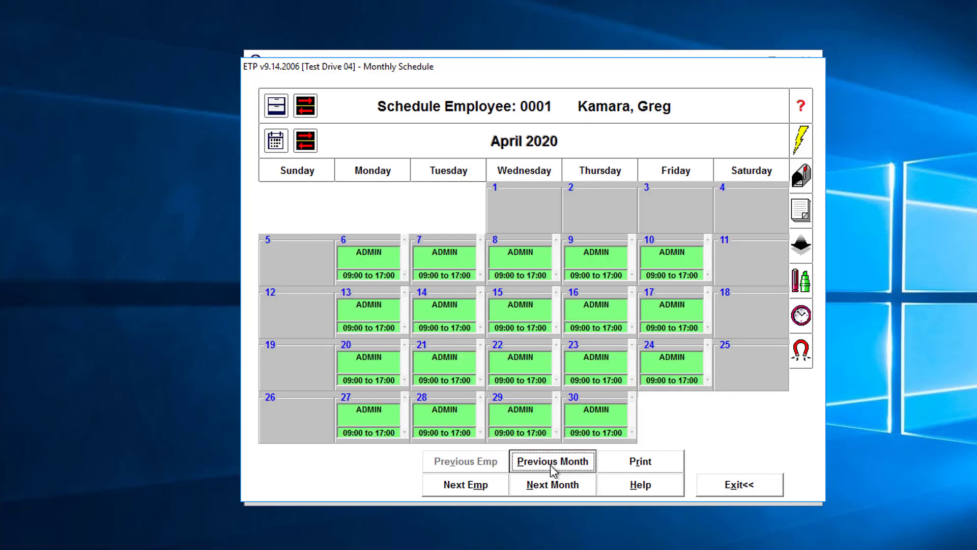
{"action": "left_click", "coordinate": [471, 490]}
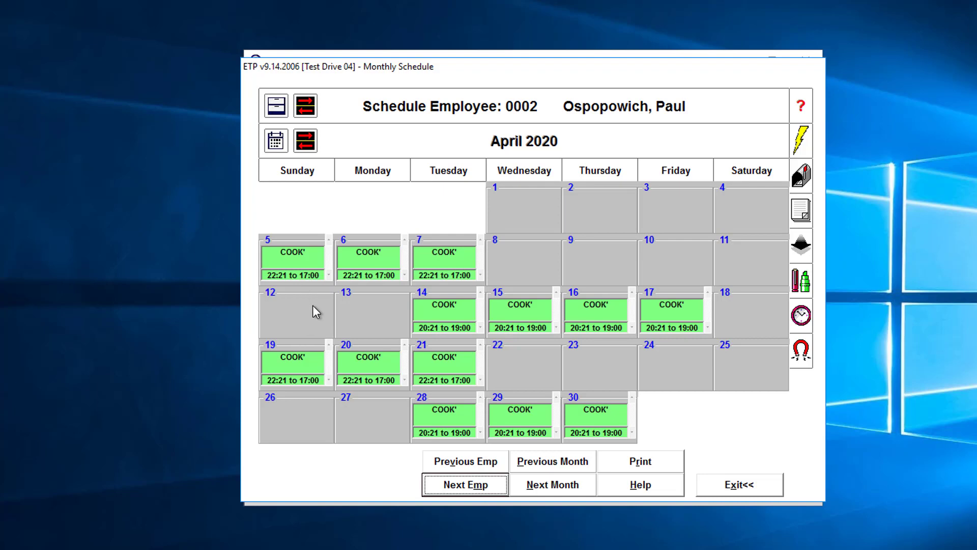
{"action": "left_click", "coordinate": [780, 495]}
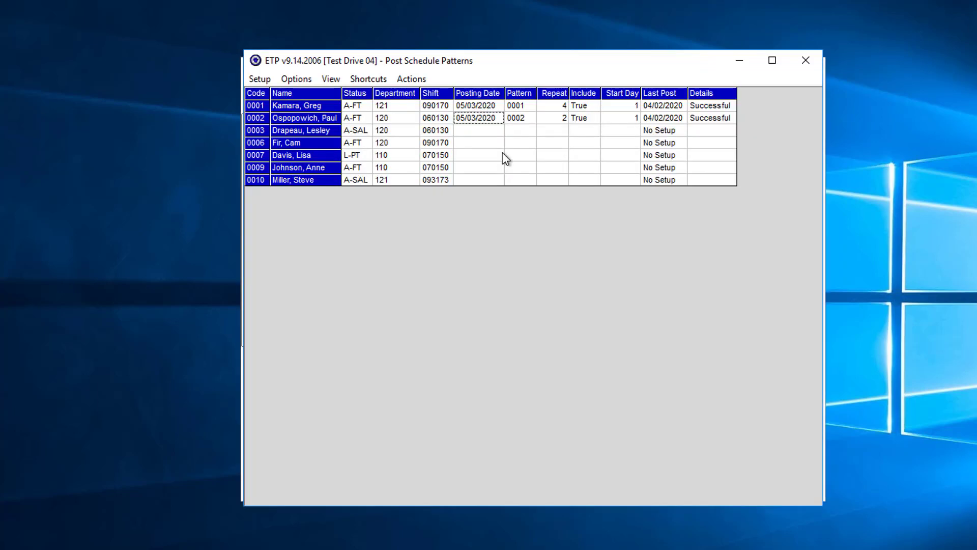
Exclude the second employee from posting by setting Include to False.
{"action": "double_click", "coordinate": [590, 118]}
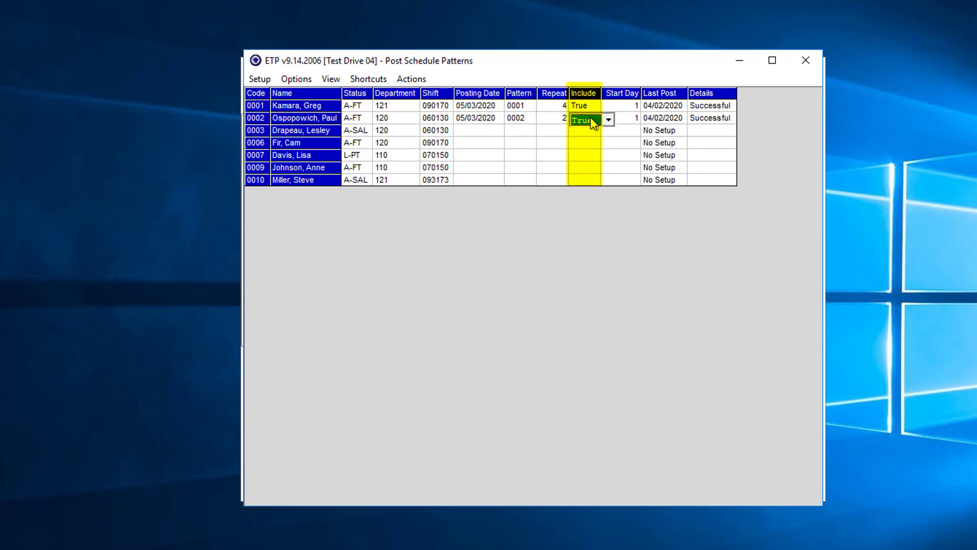
{"action": "left_click", "coordinate": [608, 121]}
{"action": "left_click", "coordinate": [601, 145]}
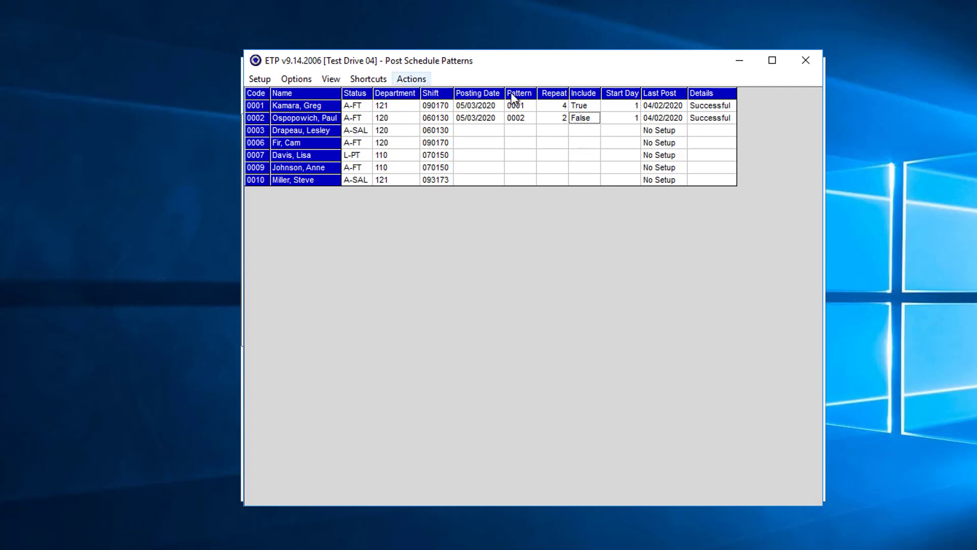
{"action": "left_click", "coordinate": [582, 120]}
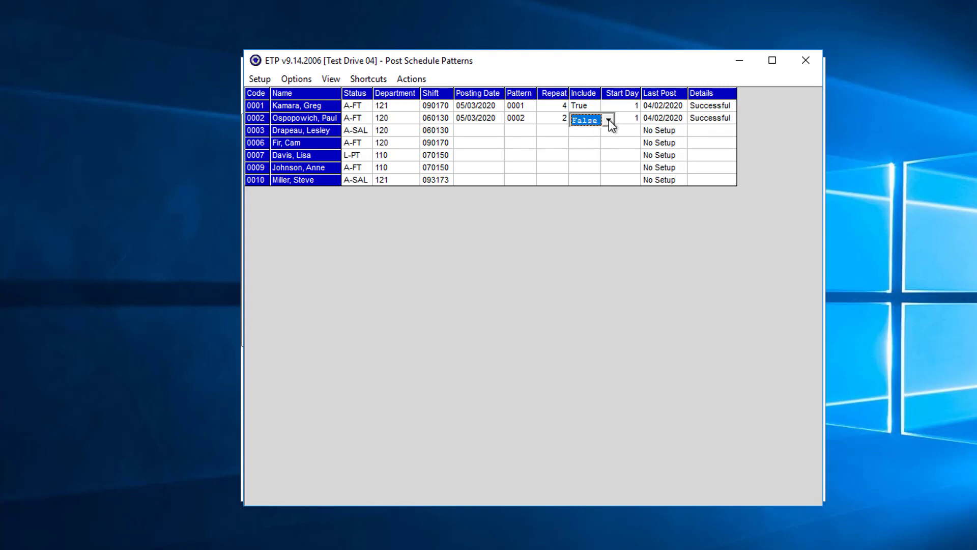
{"action": "left_click", "coordinate": [504, 248]}
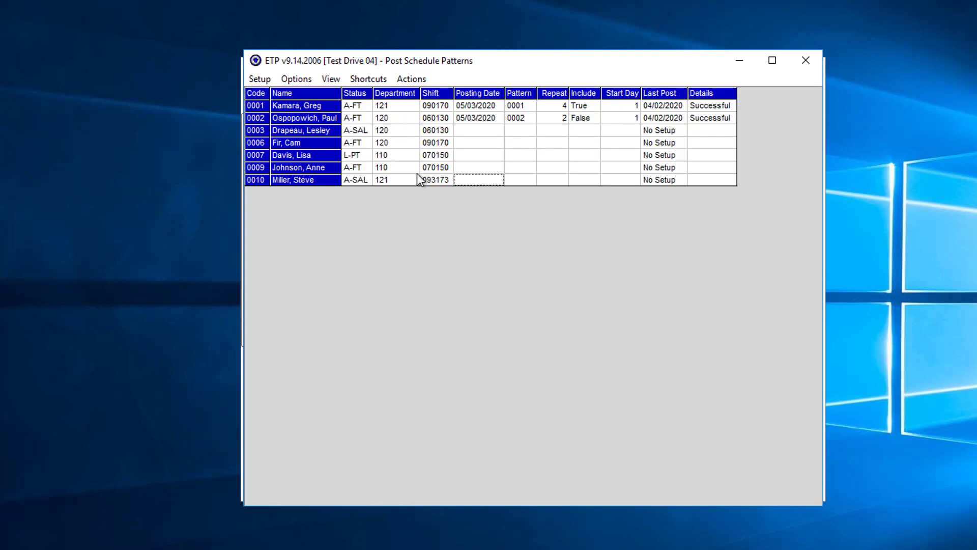
Post the schedules with the second employee excluded, dismiss the progress window and check both employees' posting details.
{"action": "left_click", "coordinate": [415, 79]}
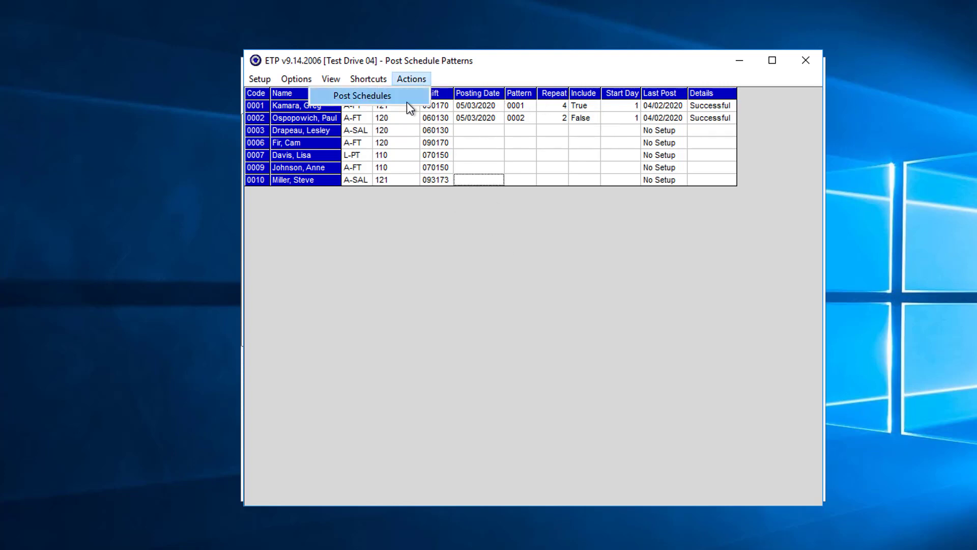
{"action": "left_click", "coordinate": [359, 97]}
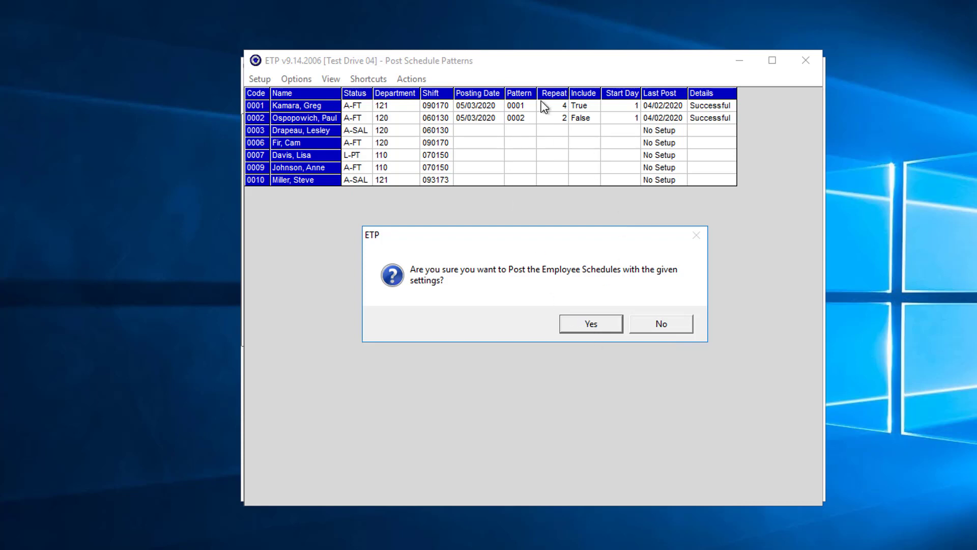
{"action": "left_click", "coordinate": [584, 322]}
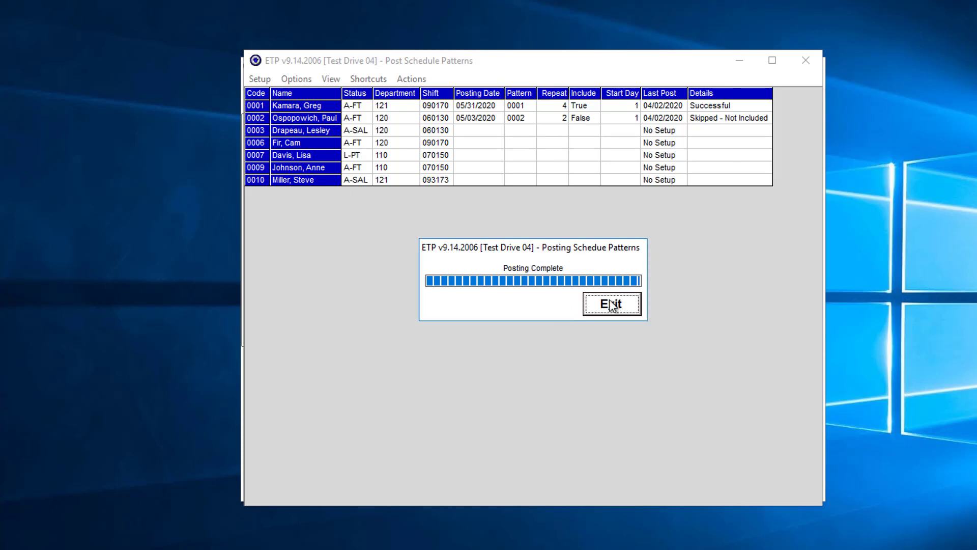
{"action": "left_click", "coordinate": [609, 301]}
{"action": "left_click", "coordinate": [738, 104]}
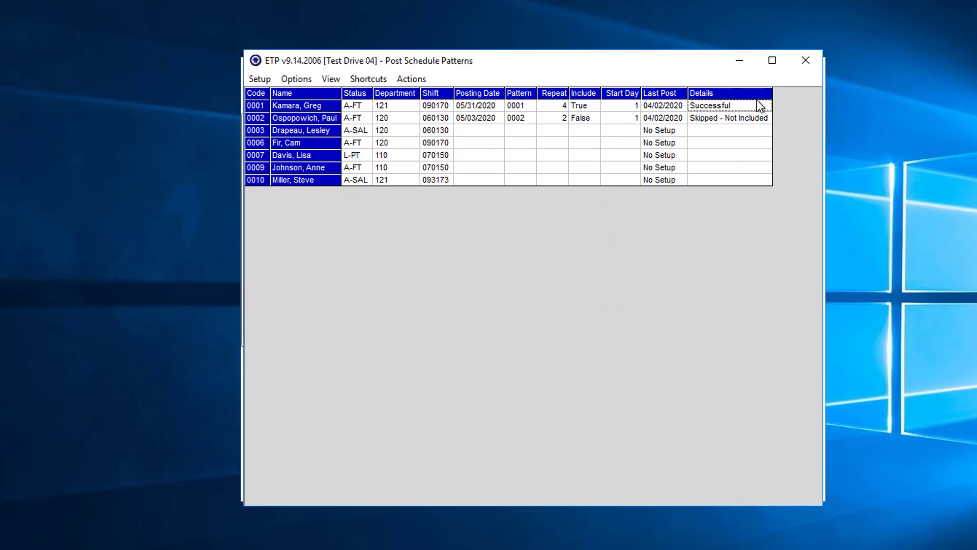
{"action": "left_click", "coordinate": [754, 119]}
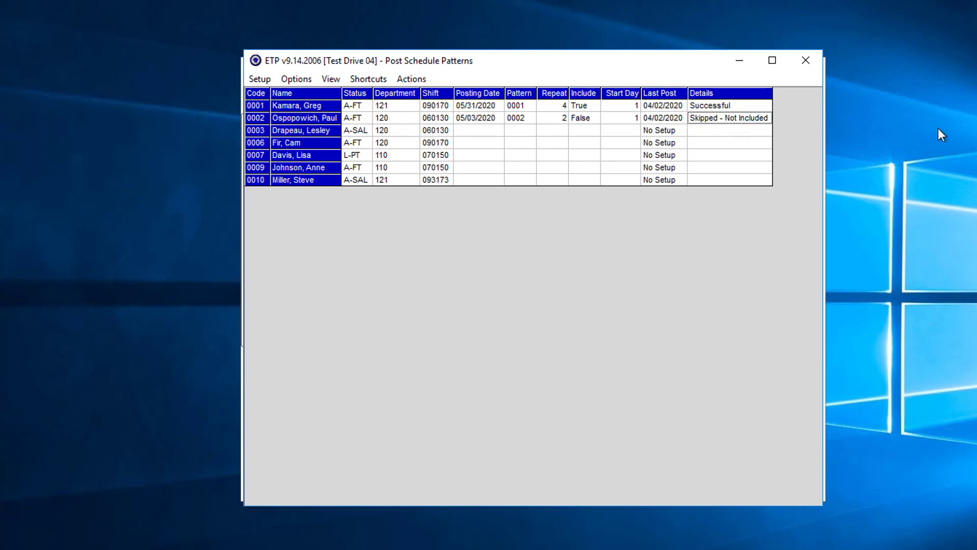
{"action": "left_click", "coordinate": [664, 179]}
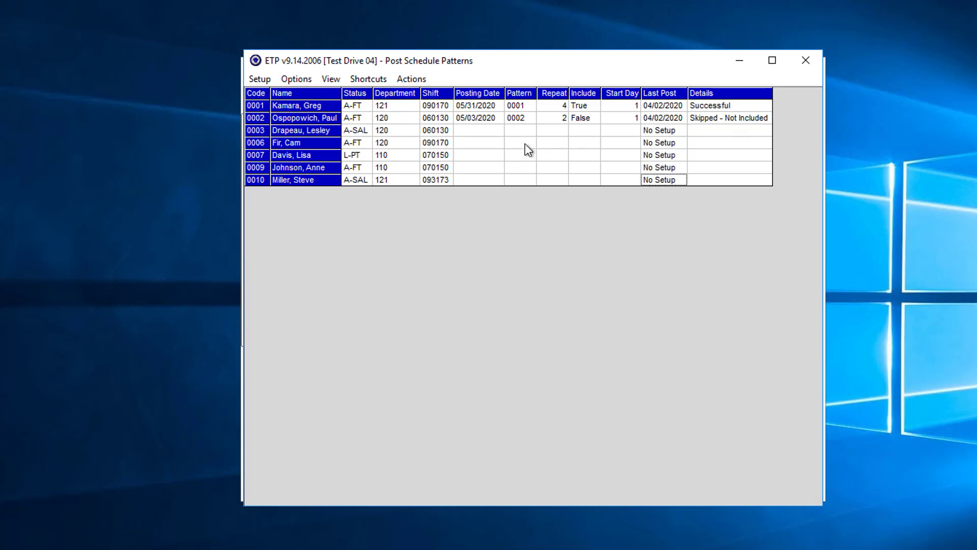
Switch the posting option for removing existing schedule information off and back on, and check that option's setting.
{"action": "left_click", "coordinate": [296, 79]}
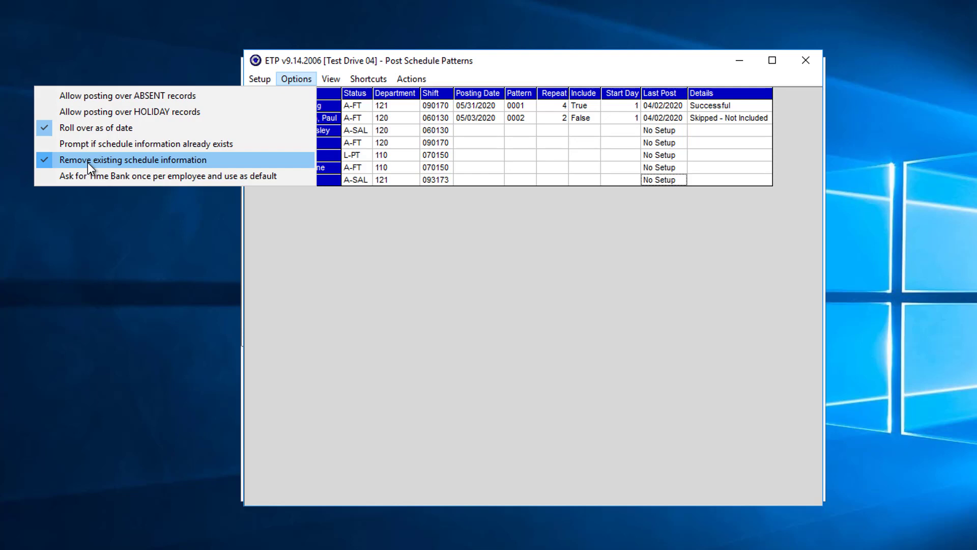
{"action": "left_click", "coordinate": [89, 161]}
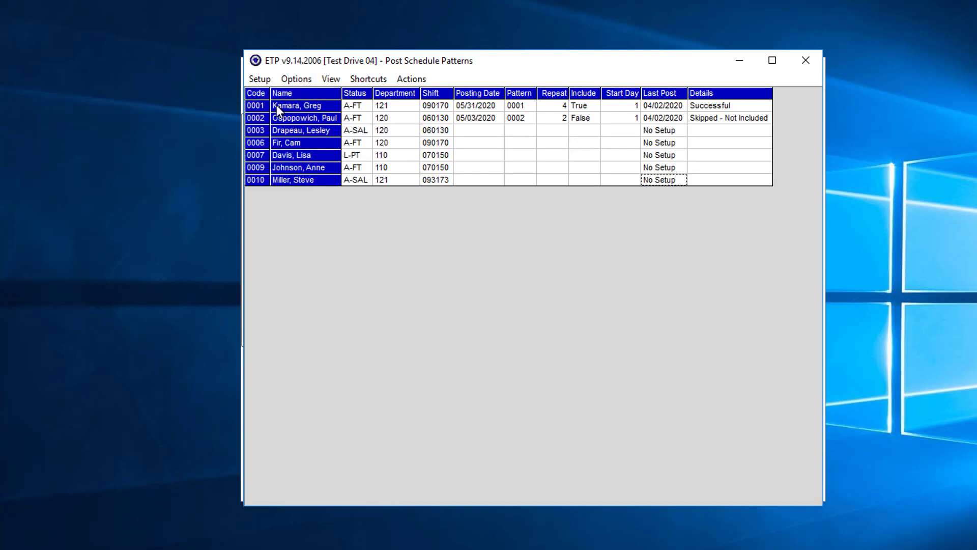
{"action": "left_click", "coordinate": [306, 80]}
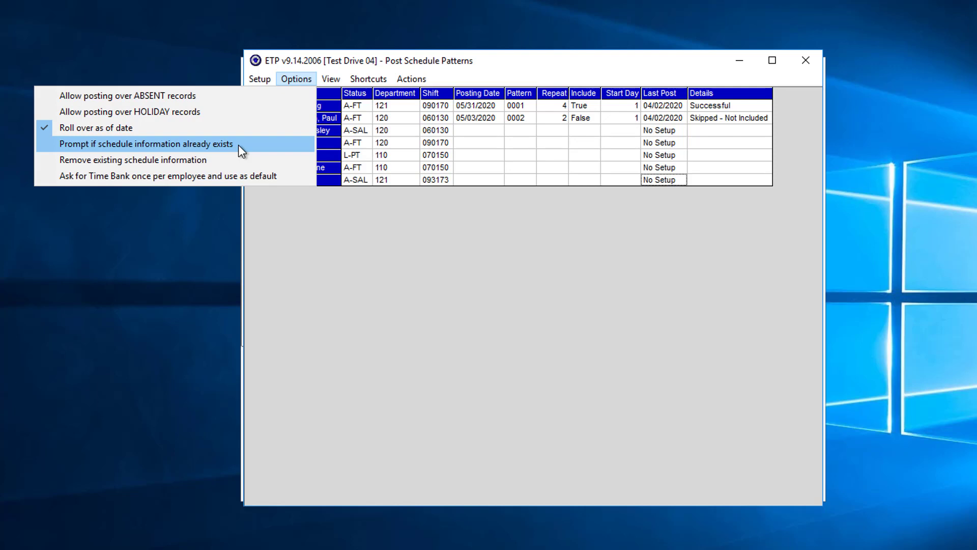
{"action": "left_click", "coordinate": [65, 165]}
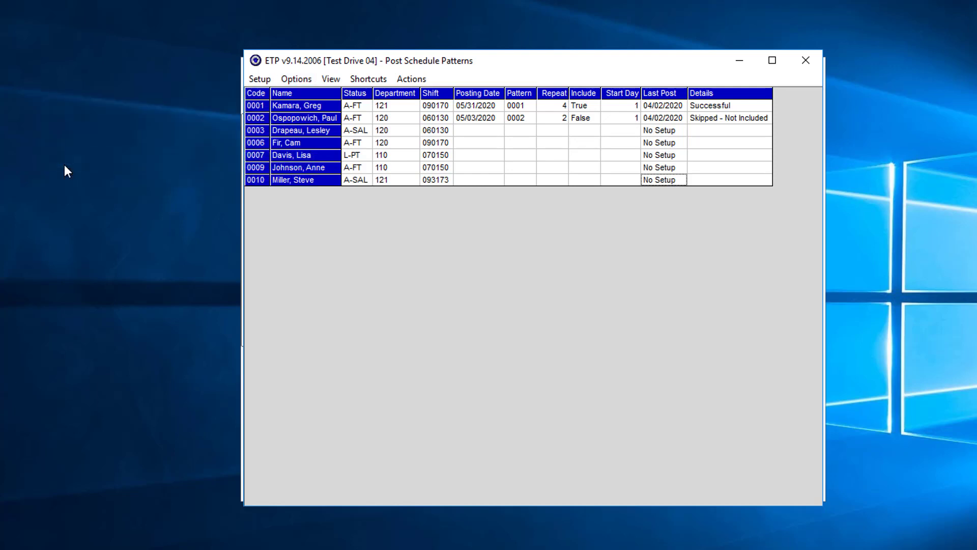
{"action": "left_click", "coordinate": [294, 79]}
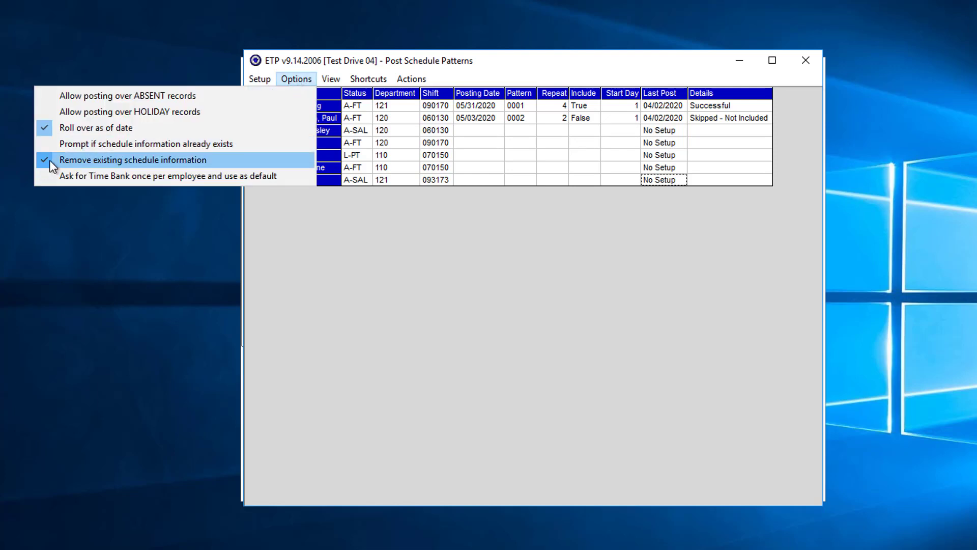
{"action": "left_click", "coordinate": [682, 253]}
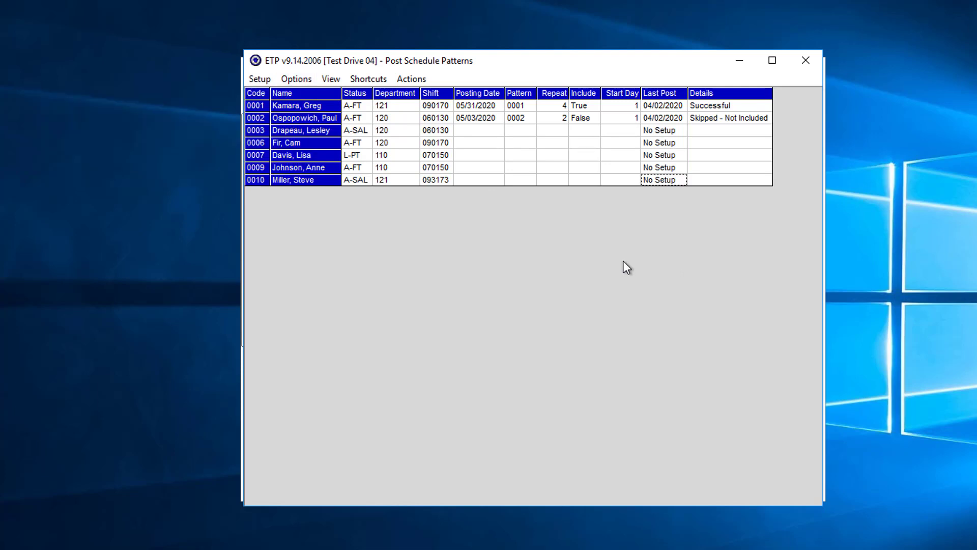
Open the employee specification buckets and remove all employees from the selection.
{"action": "left_click", "coordinate": [261, 81]}
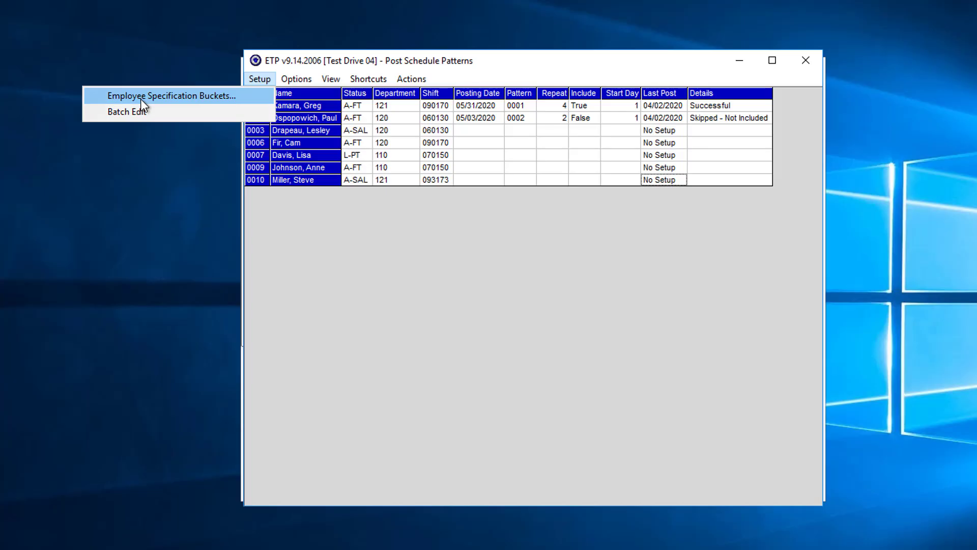
{"action": "left_click", "coordinate": [140, 98]}
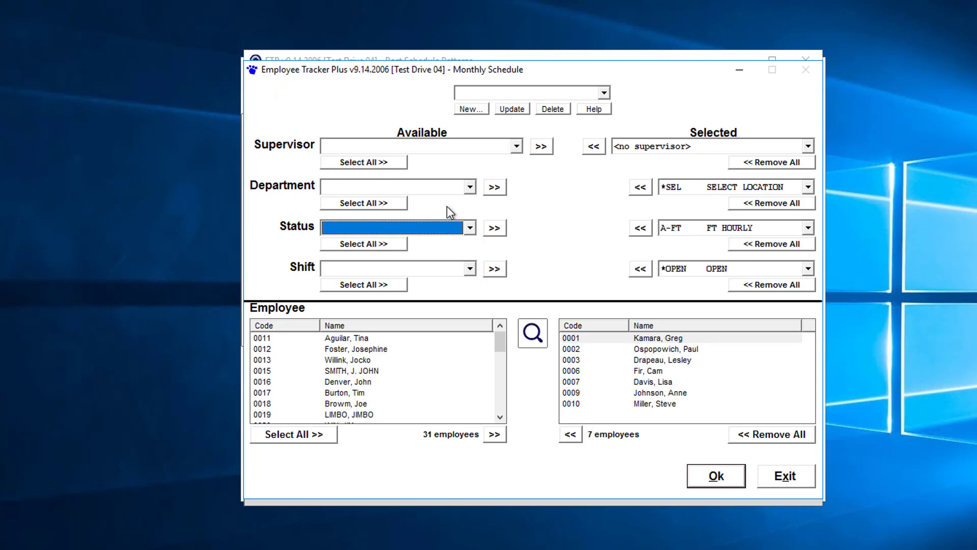
{"action": "left_click", "coordinate": [764, 439]}
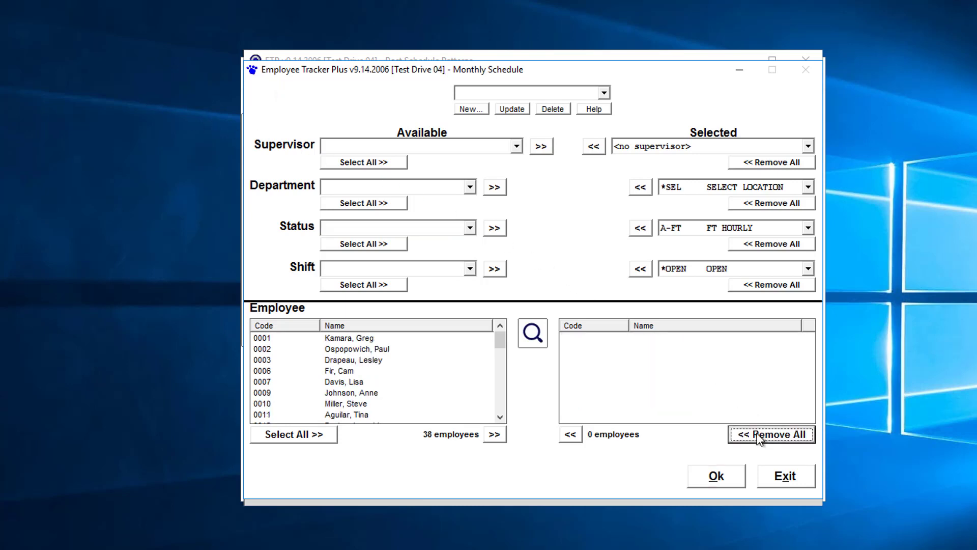
Add the first ten available employees, up to code 0013, to the selection and apply it to the posting list.
{"action": "left_click", "coordinate": [339, 338]}
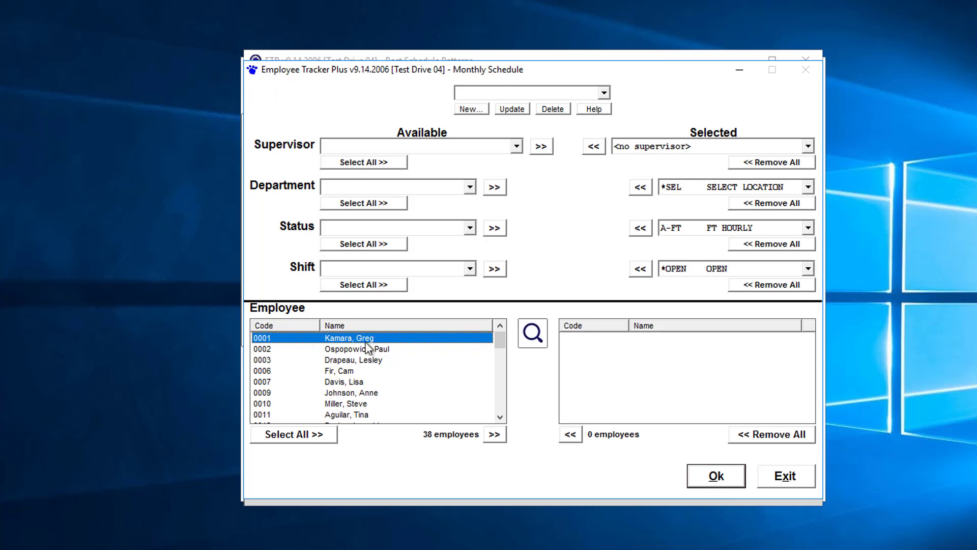
{"action": "left_click", "coordinate": [496, 441]}
{"action": "left_click", "coordinate": [496, 441]}
{"action": "left_click", "coordinate": [497, 441]}
{"action": "left_click", "coordinate": [496, 441]}
{"action": "left_click", "coordinate": [496, 440]}
{"action": "left_click", "coordinate": [497, 440]}
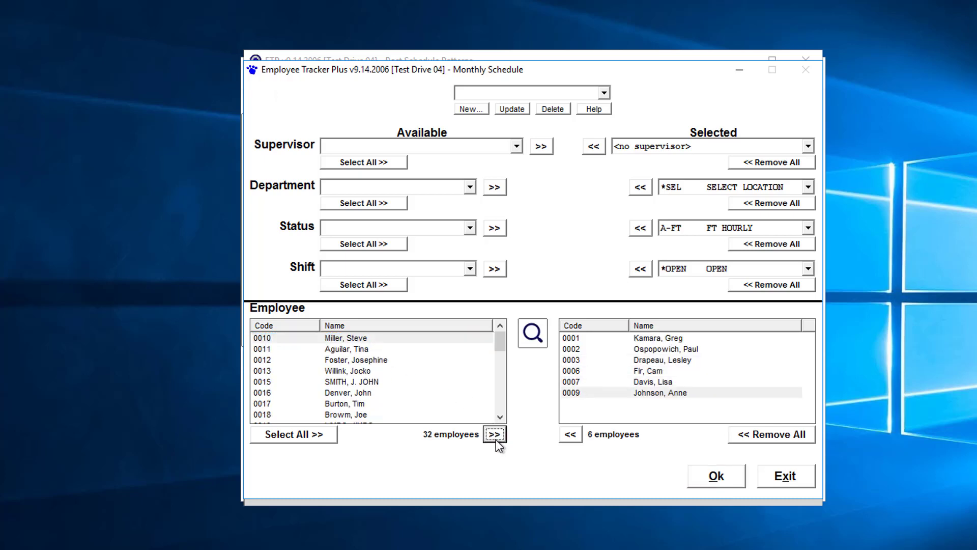
{"action": "left_click", "coordinate": [496, 440]}
{"action": "left_click", "coordinate": [497, 440]}
{"action": "left_click", "coordinate": [496, 440]}
{"action": "left_click", "coordinate": [497, 440]}
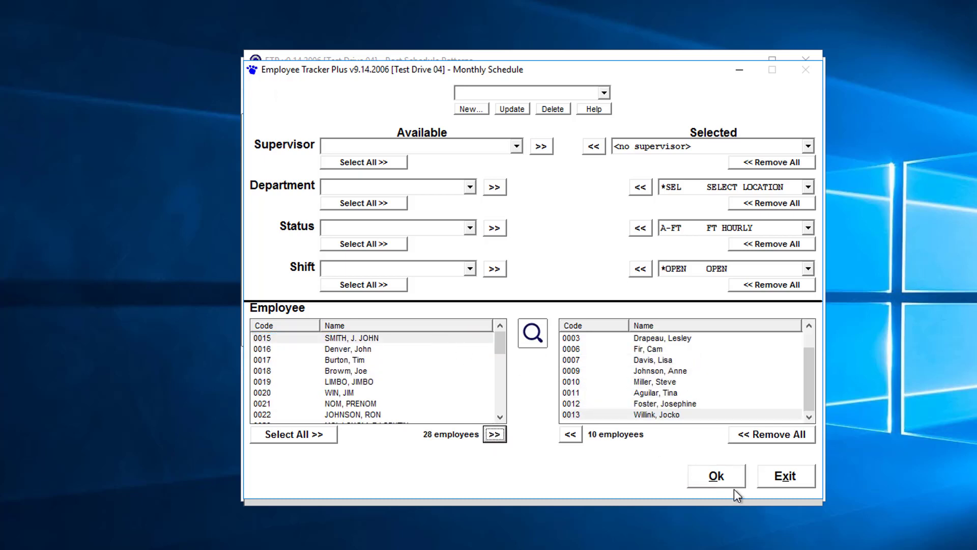
{"action": "left_click", "coordinate": [717, 479]}
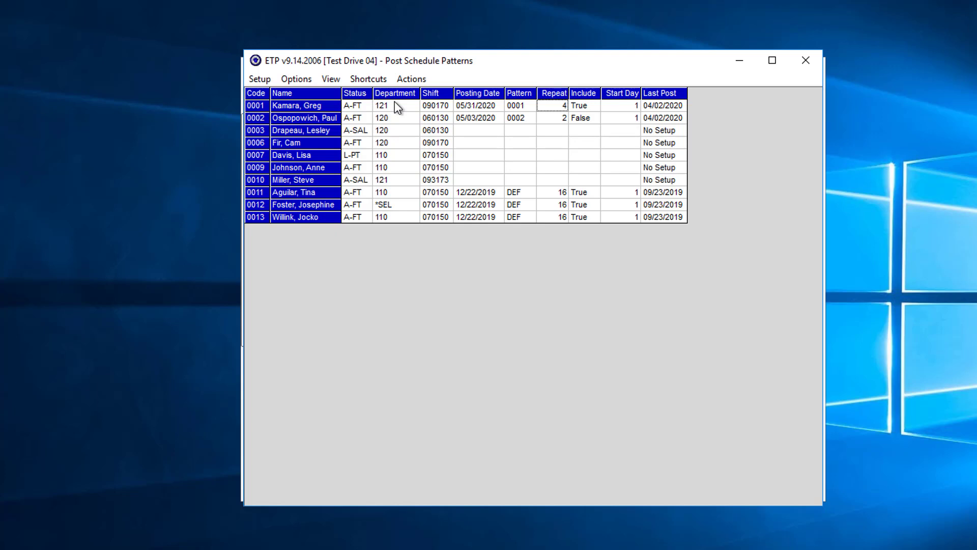
Open a batch edit for the ten listed employees and set their pattern to FB1 Food & Beverage 1.
{"action": "left_click", "coordinate": [254, 78]}
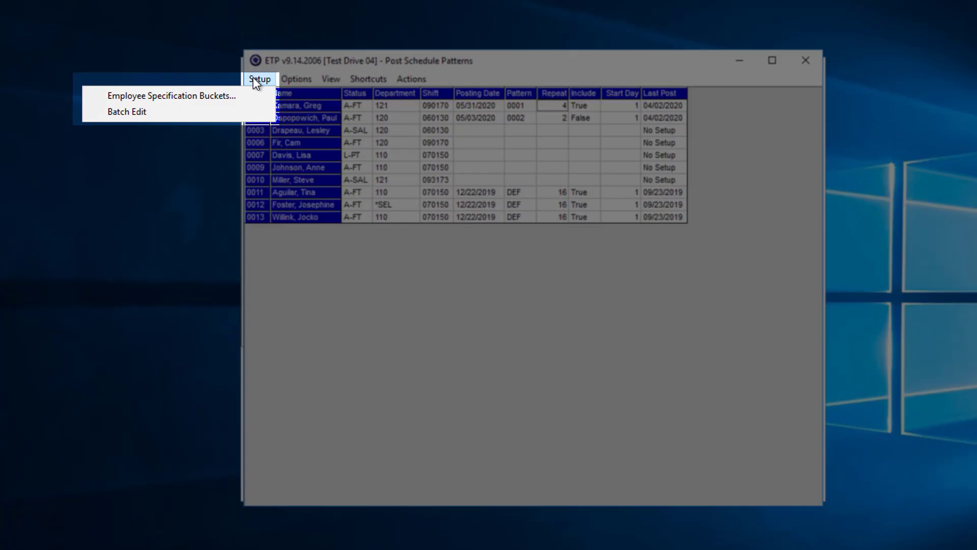
{"action": "left_click", "coordinate": [170, 115]}
{"action": "left_click_drag", "start_coordinate": [478, 133], "coordinate": [489, 260]}
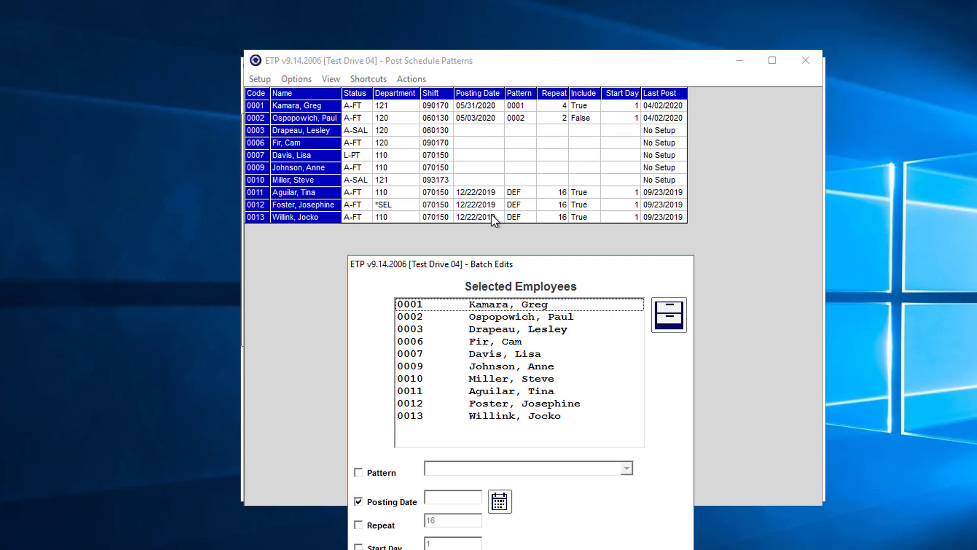
{"action": "left_click_drag", "start_coordinate": [490, 271], "coordinate": [485, 248]}
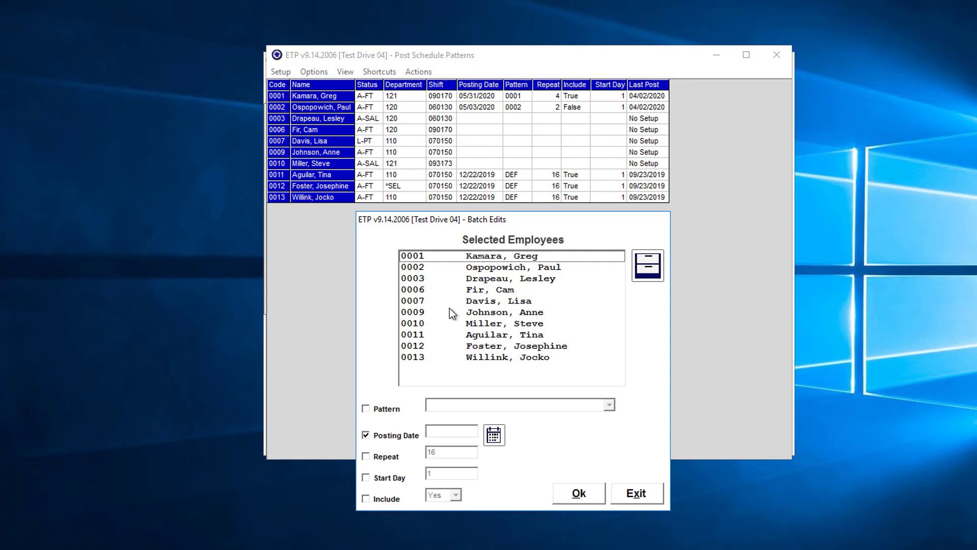
{"action": "left_click", "coordinate": [366, 410]}
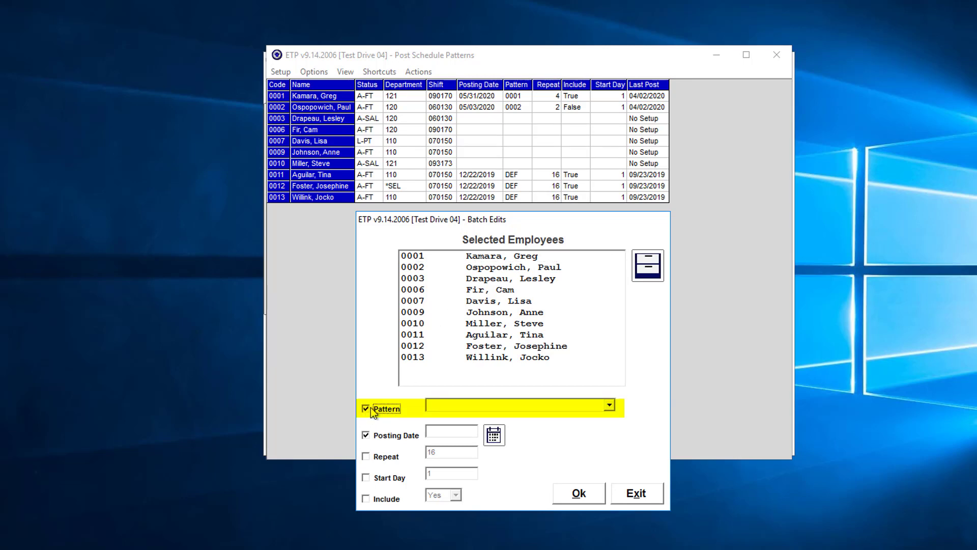
{"action": "left_click", "coordinate": [499, 406]}
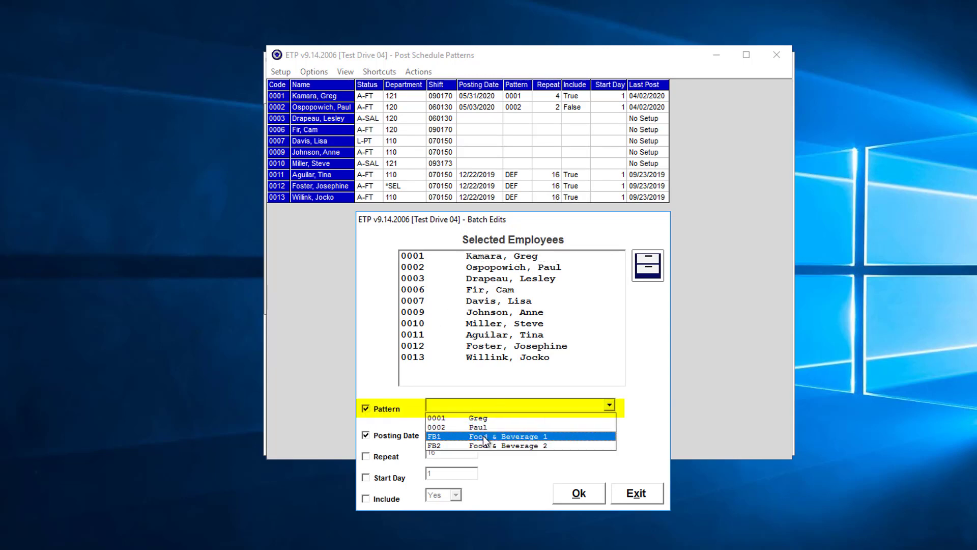
{"action": "left_click", "coordinate": [501, 437]}
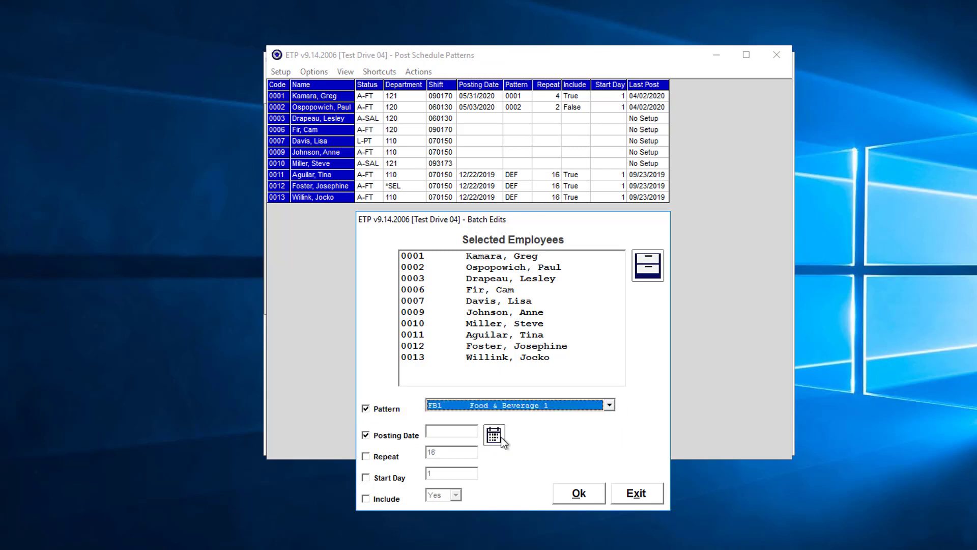
Set the batch edit's posting date to 04/05/2020 and repeat to 4, and apply it to the listed employees.
{"action": "left_click", "coordinate": [494, 434]}
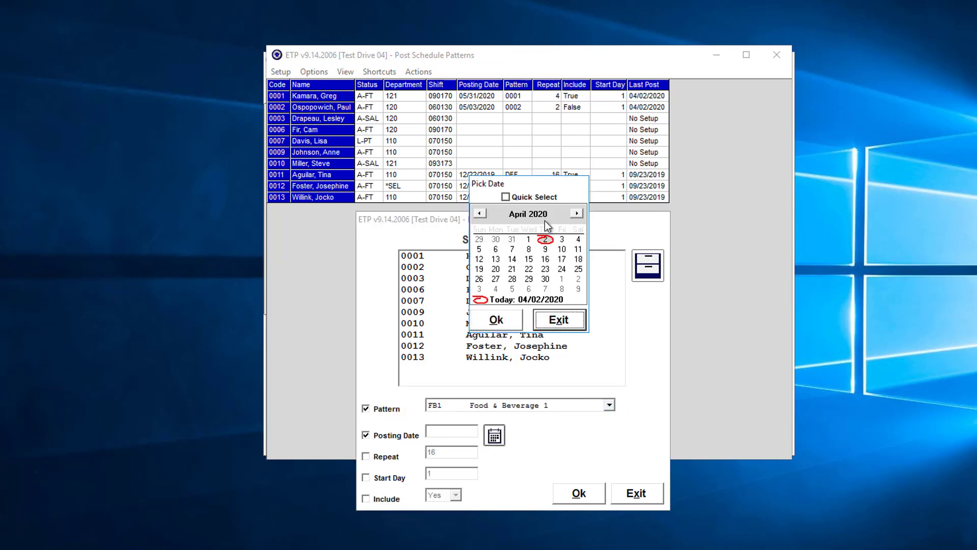
{"action": "left_click", "coordinate": [479, 249]}
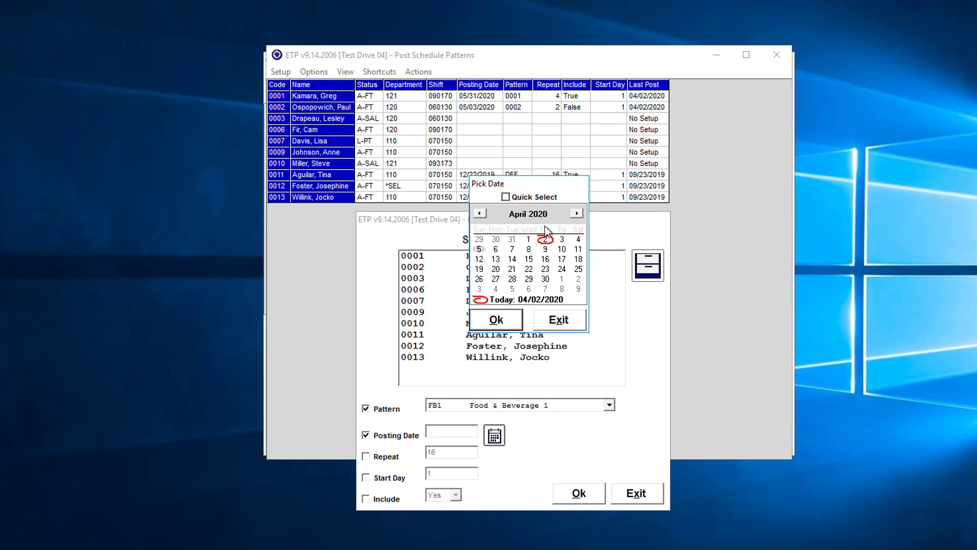
{"action": "left_click", "coordinate": [491, 324]}
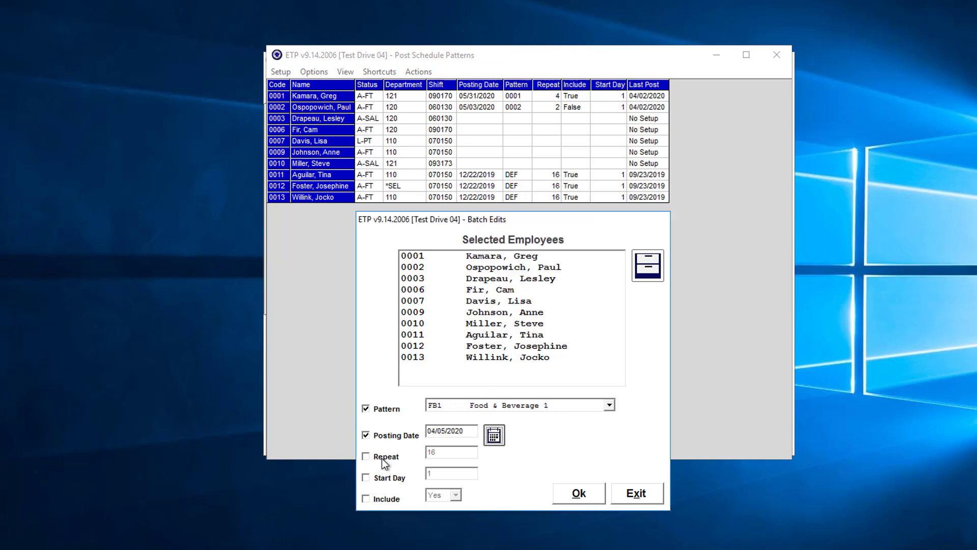
{"action": "left_click", "coordinate": [383, 457]}
{"action": "left_click", "coordinate": [464, 452]}
{"action": "type", "text": "4"}
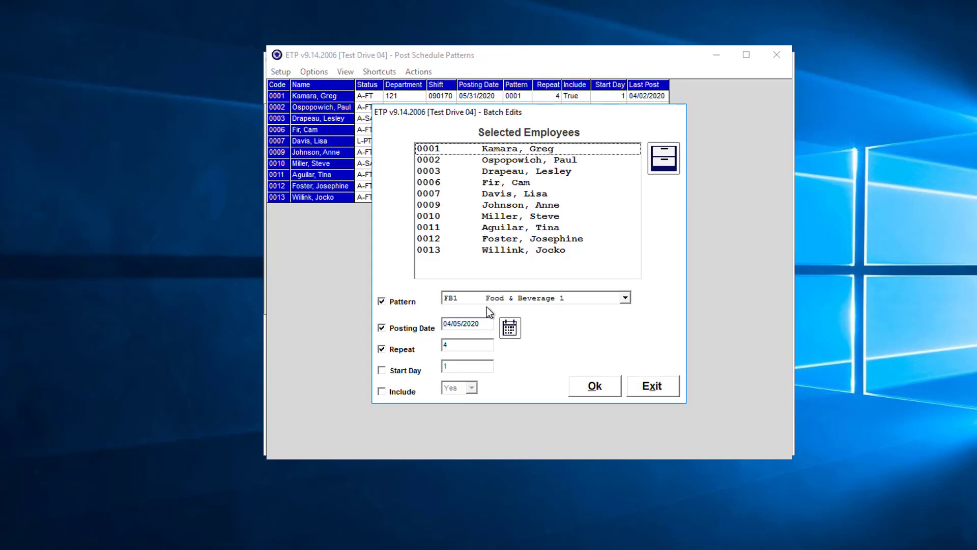
{"action": "left_click", "coordinate": [589, 390]}
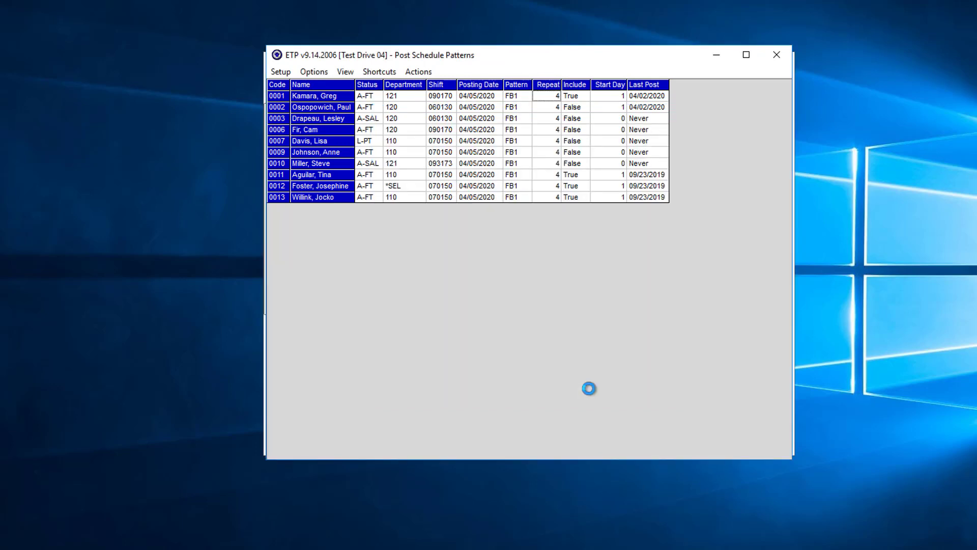
Check the batch-edited columns, and batch edit all listed employees with Include set to Yes.
{"action": "left_click", "coordinate": [491, 95]}
{"action": "left_click", "coordinate": [520, 96]}
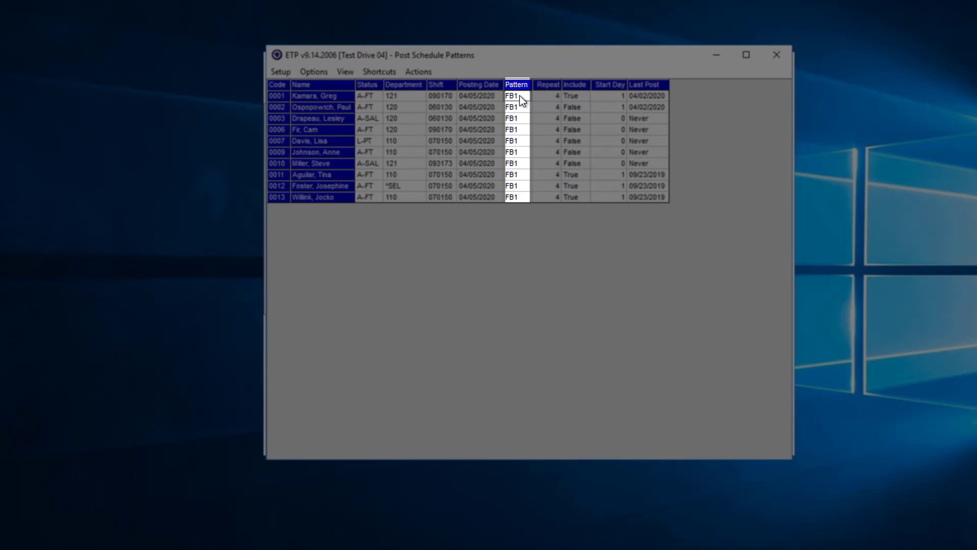
{"action": "left_click", "coordinate": [547, 96]}
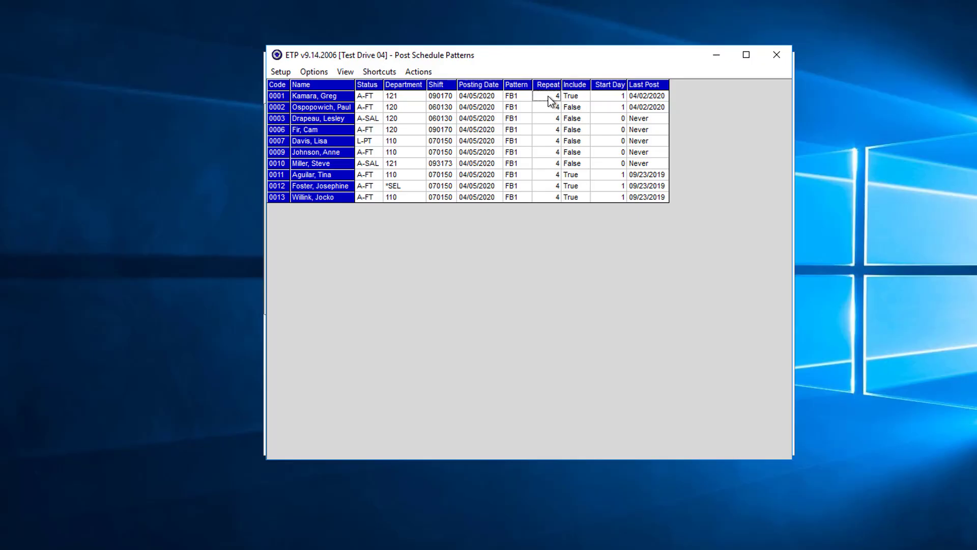
{"action": "left_click", "coordinate": [586, 97]}
{"action": "left_click", "coordinate": [278, 72]}
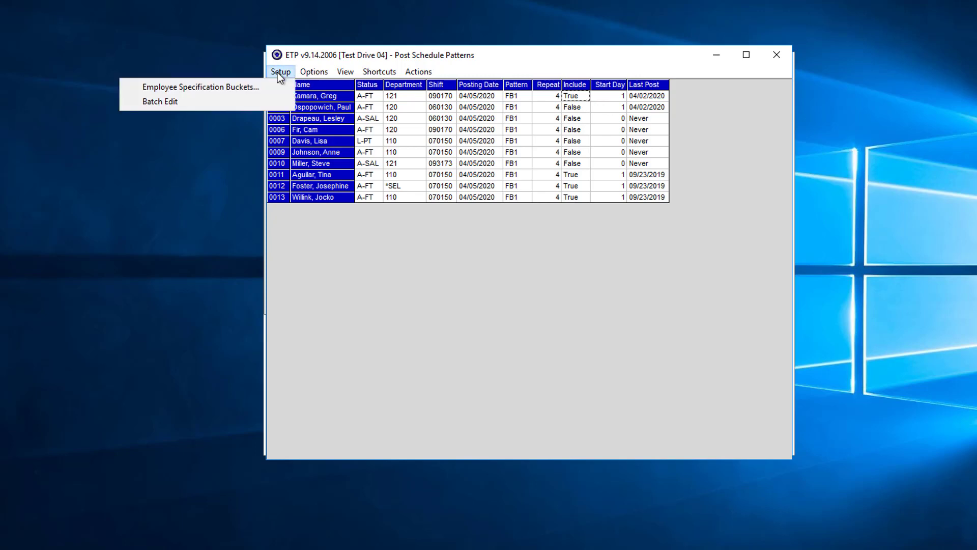
{"action": "left_click", "coordinate": [197, 102]}
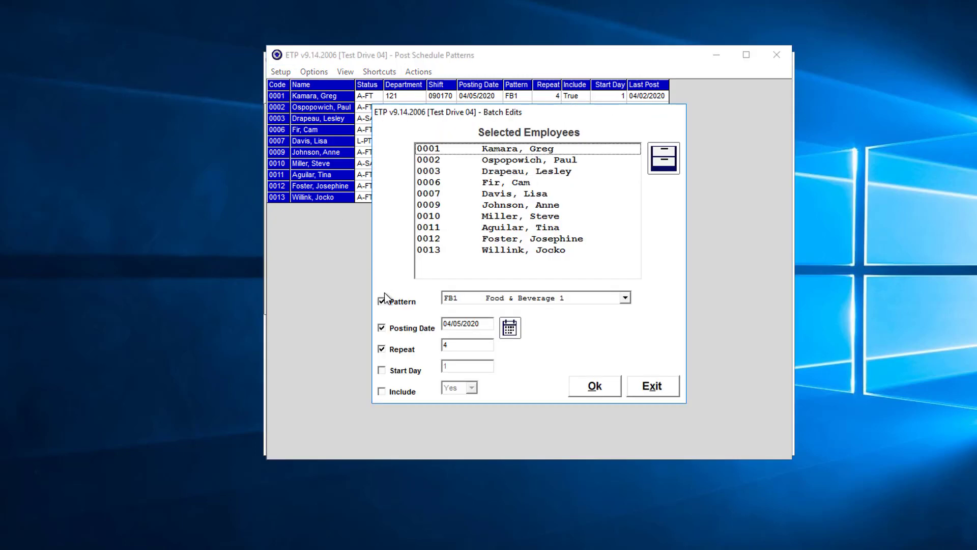
{"action": "left_click", "coordinate": [402, 391]}
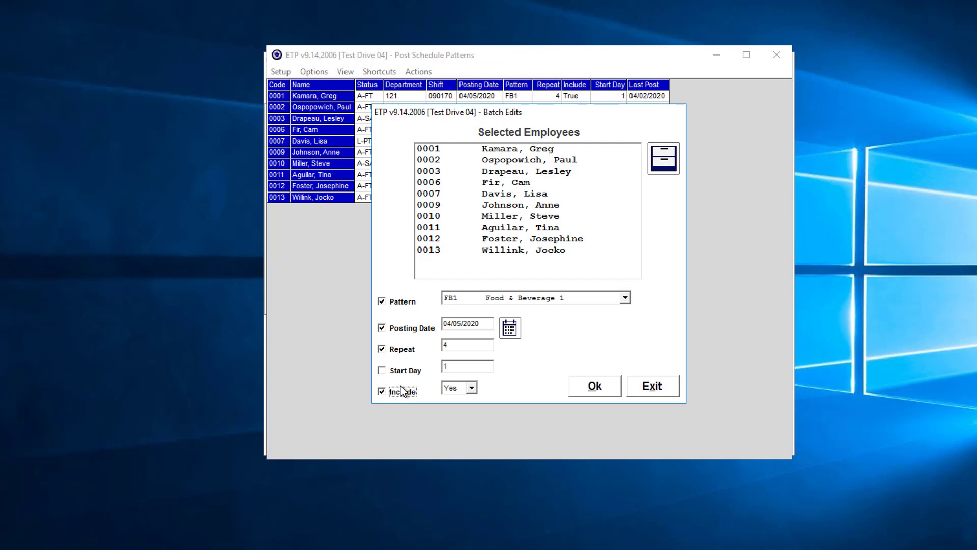
{"action": "left_click", "coordinate": [596, 385]}
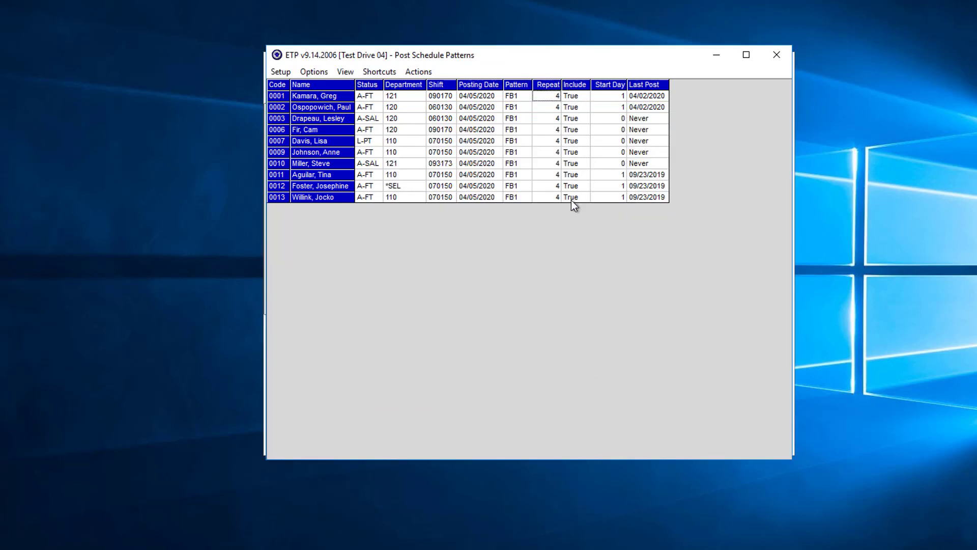
Post the FB1 schedules for the ten listed employees, confirm the posting and dismiss the progress window.
{"action": "left_click", "coordinate": [419, 72]}
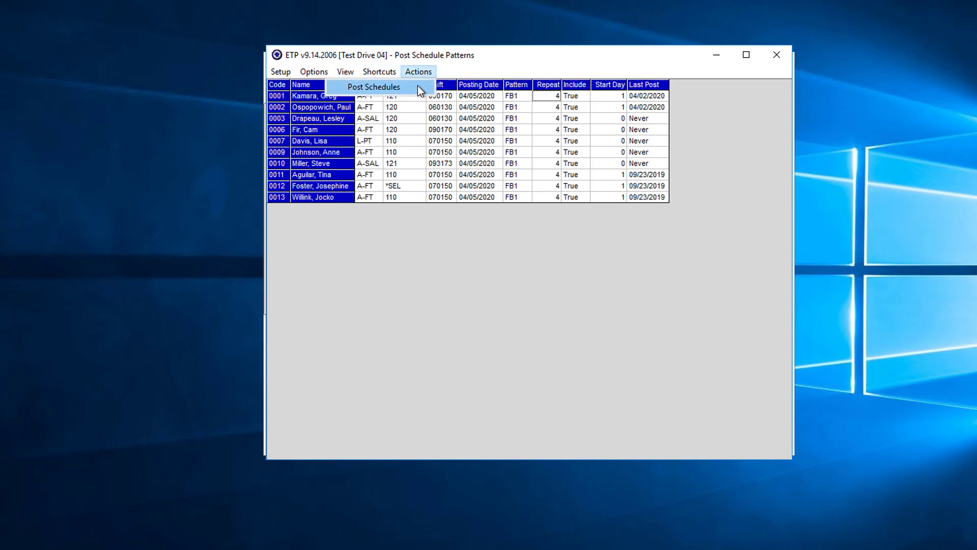
{"action": "left_click", "coordinate": [402, 87]}
{"action": "left_click", "coordinate": [591, 295]}
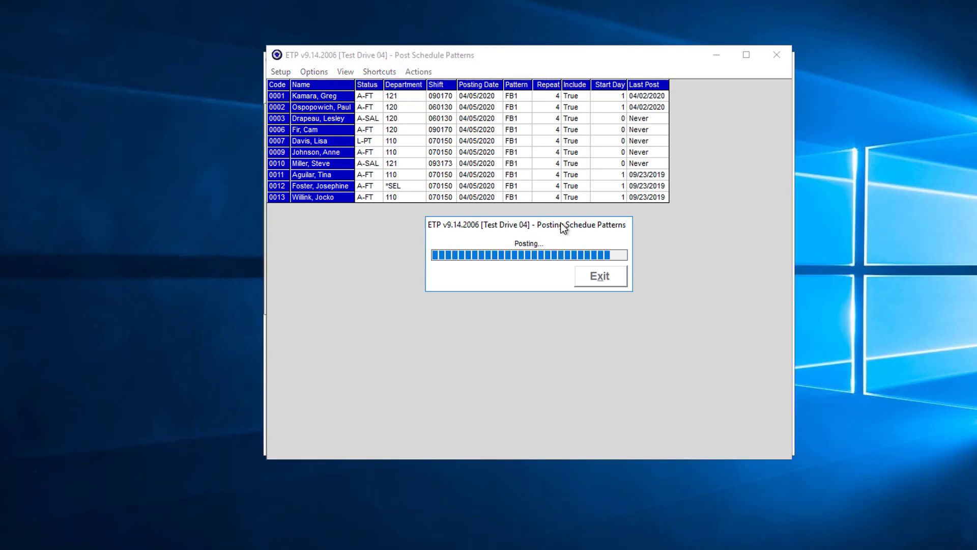
{"action": "left_click", "coordinate": [609, 282]}
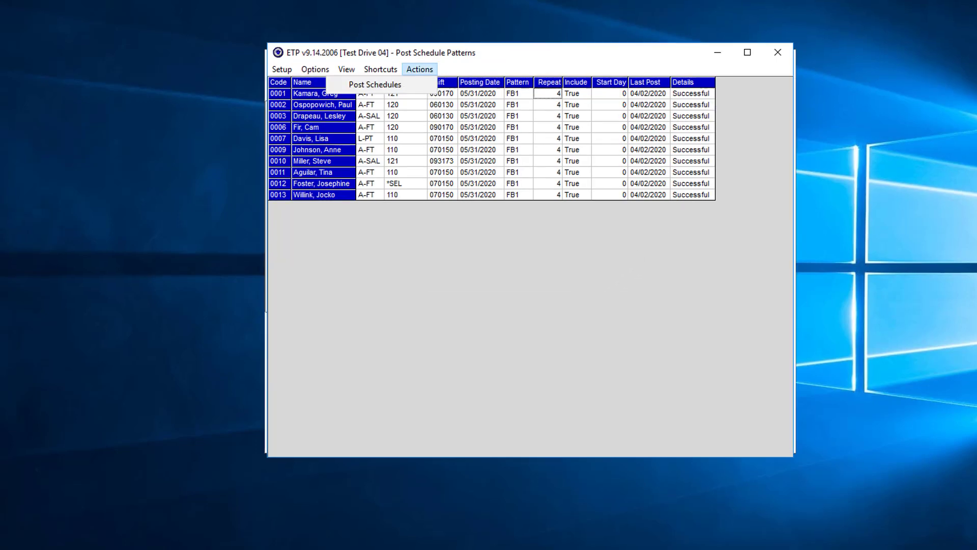
{"action": "left_click", "coordinate": [546, 197]}
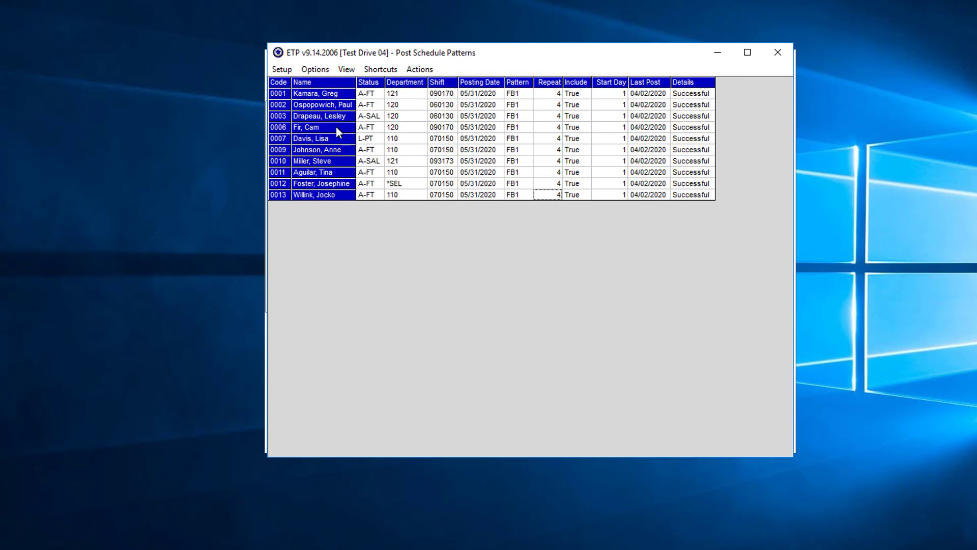
Open the employee specification buckets and clear all ten posted employees from the selection.
{"action": "left_click", "coordinate": [281, 70]}
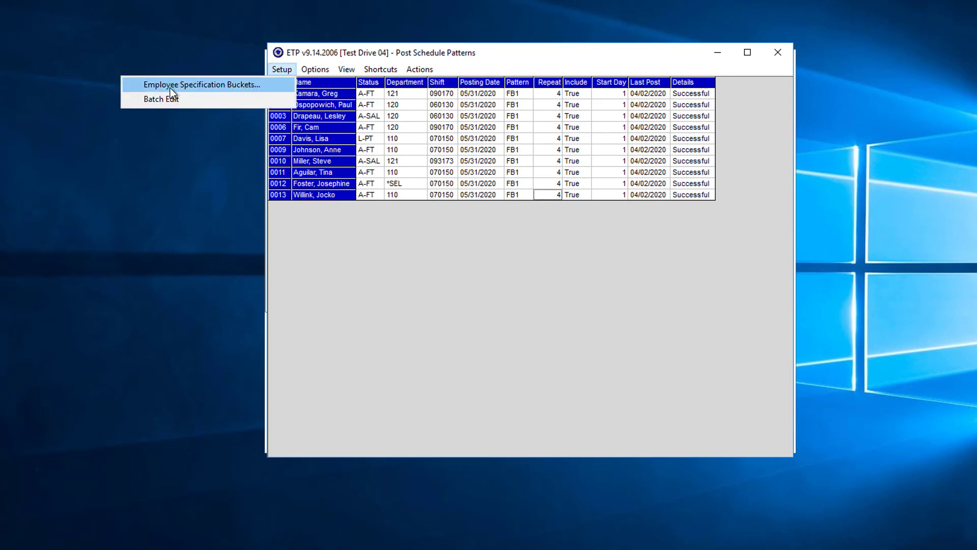
{"action": "left_click", "coordinate": [224, 86]}
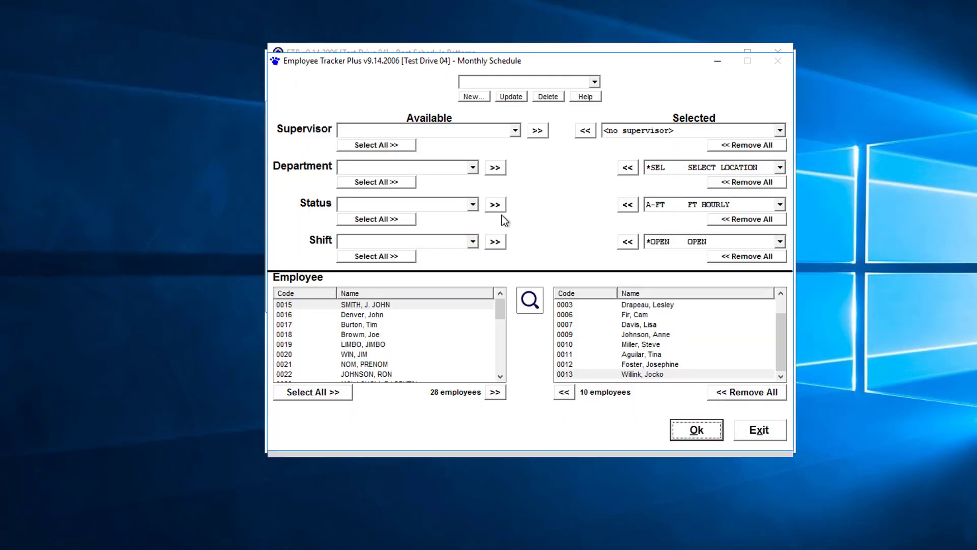
{"action": "left_click", "coordinate": [740, 394]}
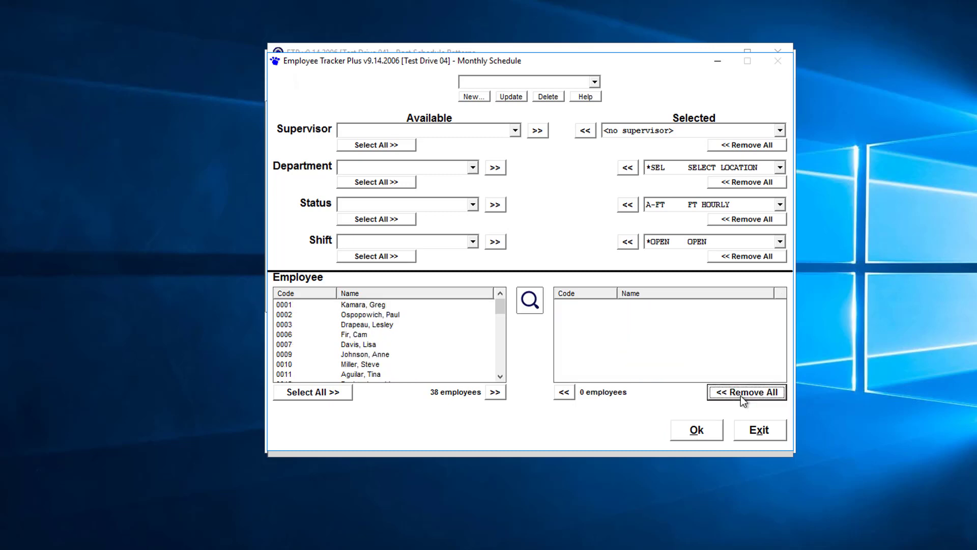
Add the ten employees with codes 0015 to 0024 to the selection and apply it to the posting list.
{"action": "left_click", "coordinate": [296, 336]}
{"action": "left_click", "coordinate": [299, 344]}
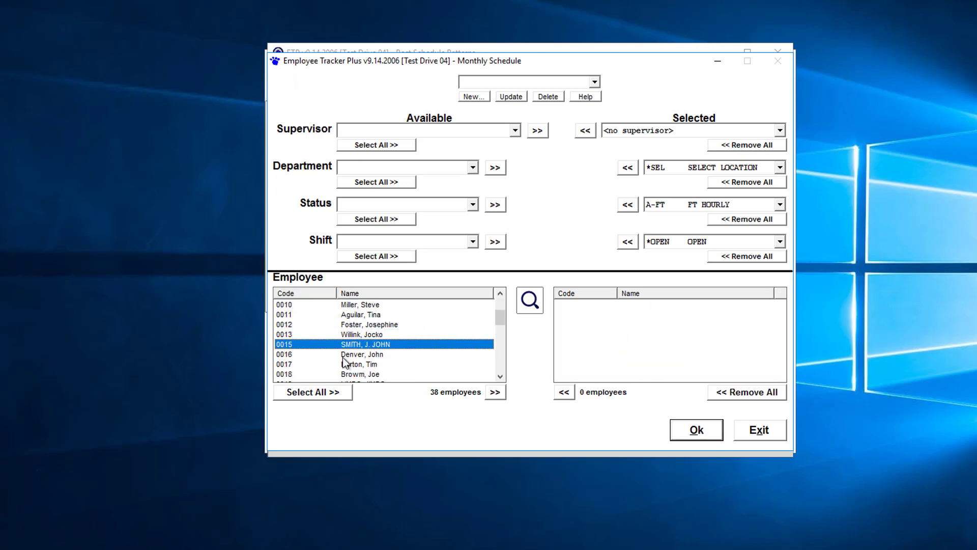
{"action": "left_click", "coordinate": [387, 355], "text": "ctrl"}
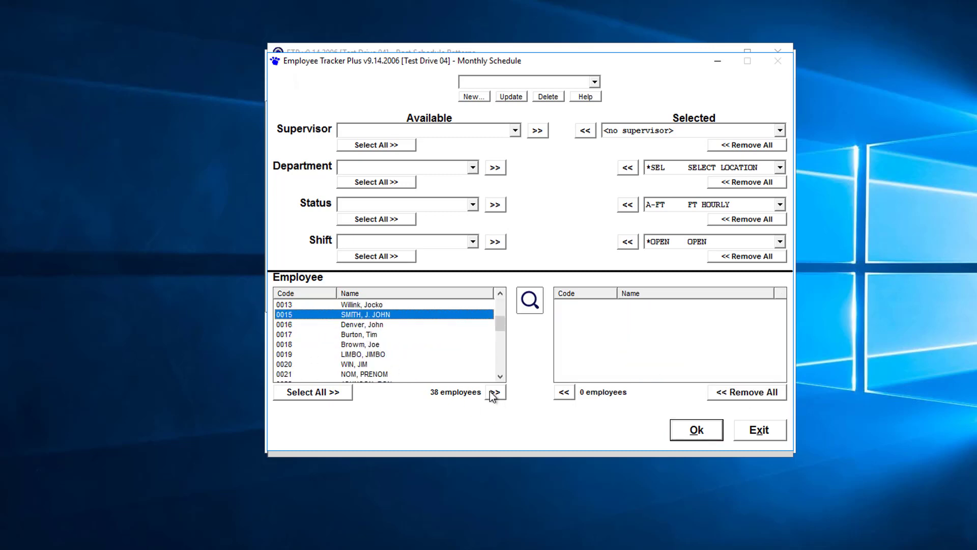
{"action": "left_click", "coordinate": [495, 393]}
{"action": "left_click", "coordinate": [495, 393]}
{"action": "left_click", "coordinate": [494, 393]}
{"action": "left_click", "coordinate": [495, 392]}
{"action": "left_click", "coordinate": [494, 393]}
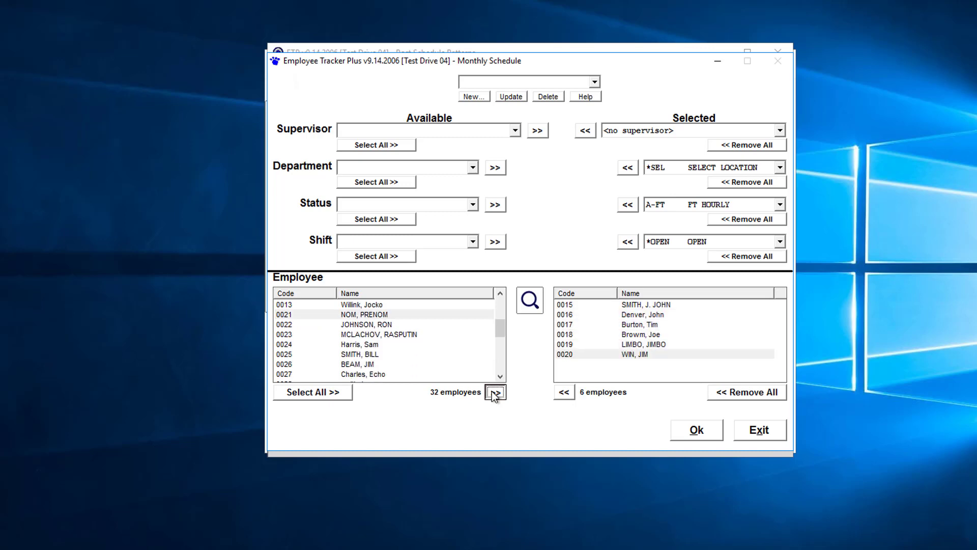
{"action": "left_click", "coordinate": [495, 393]}
{"action": "left_click", "coordinate": [495, 392]}
{"action": "left_click", "coordinate": [494, 393]}
{"action": "left_click", "coordinate": [495, 393]}
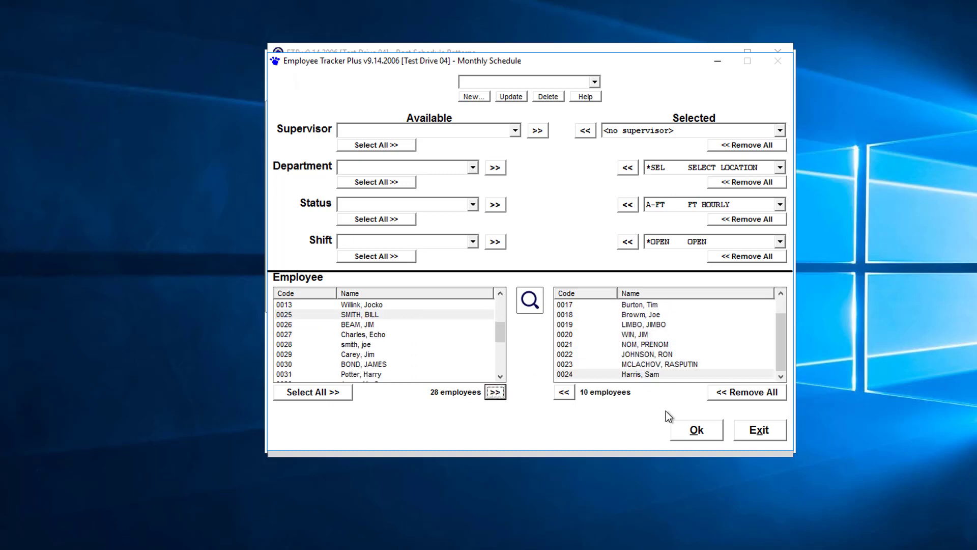
{"action": "left_click", "coordinate": [679, 430]}
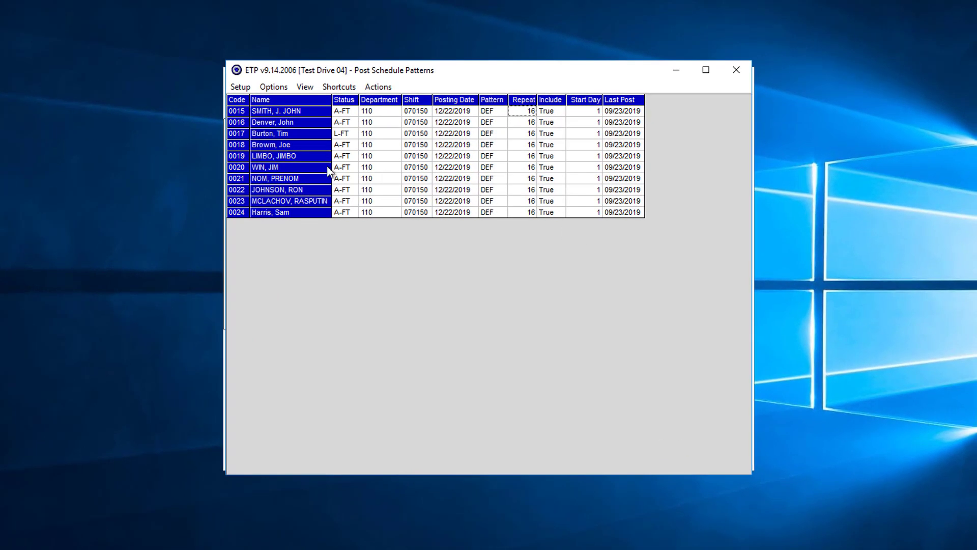
Batch edit the listed employees to pattern FB2 Food & Beverage 2 with posting date 04/05/2020, repeat 4, start day 1 and Include Yes.
{"action": "left_click", "coordinate": [237, 90]}
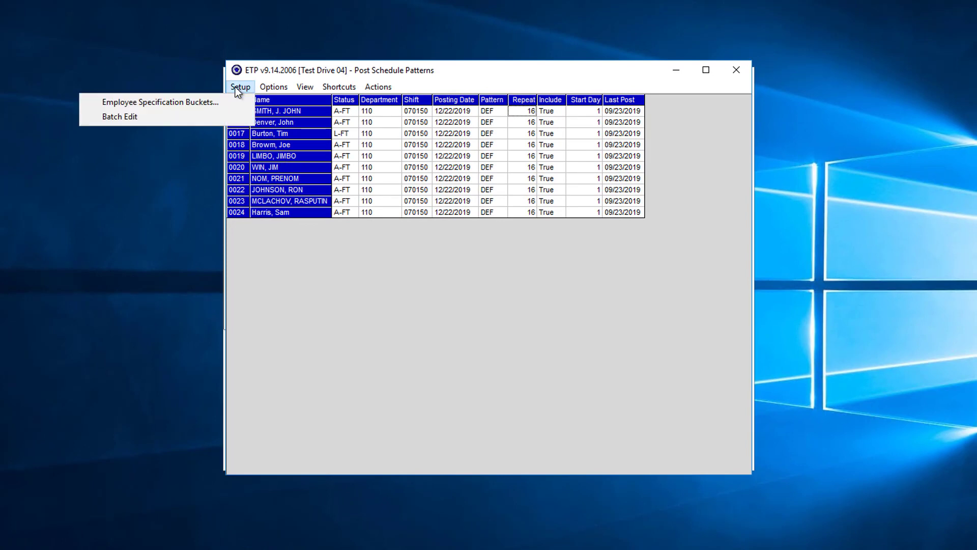
{"action": "left_click", "coordinate": [115, 119]}
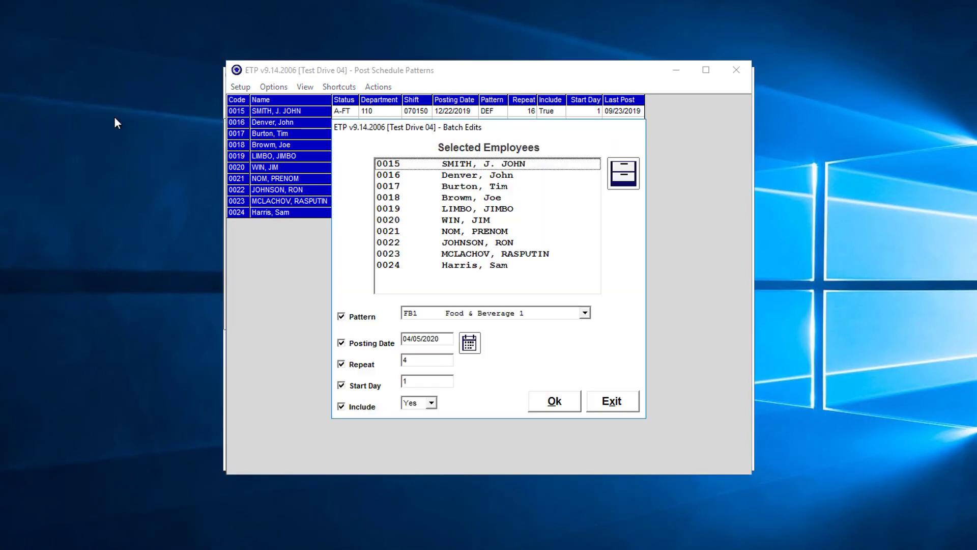
{"action": "left_click", "coordinate": [444, 316]}
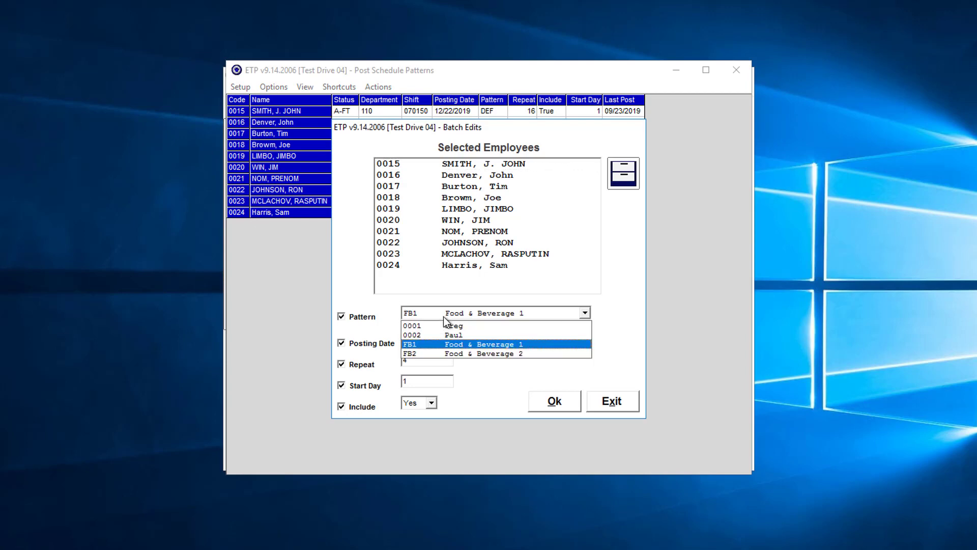
{"action": "left_click", "coordinate": [444, 355]}
{"action": "left_click", "coordinate": [418, 338]}
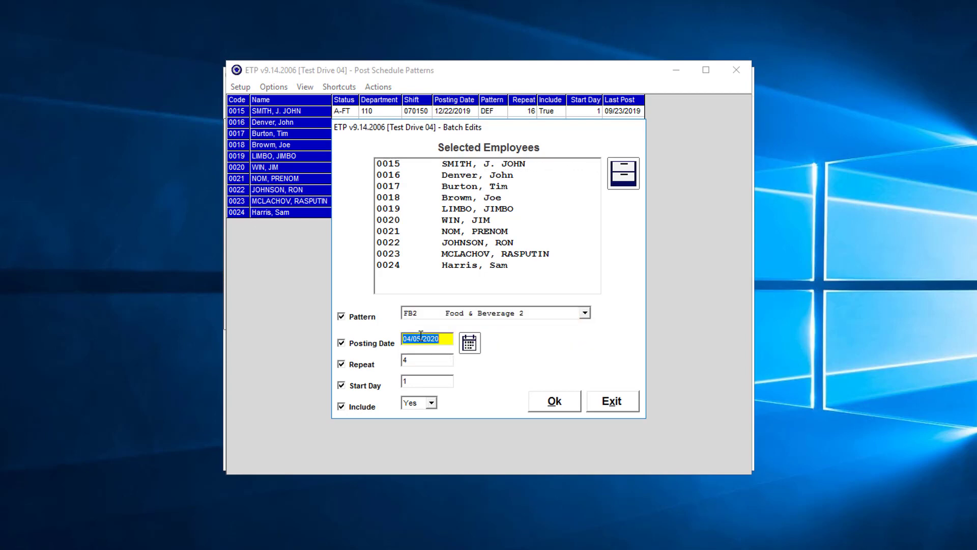
{"action": "left_click", "coordinate": [421, 360]}
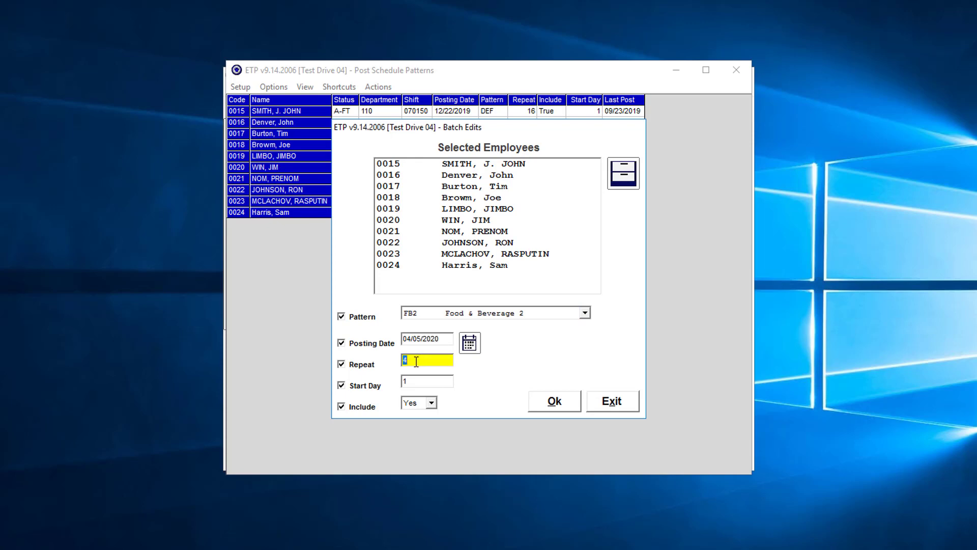
{"action": "left_click", "coordinate": [419, 379]}
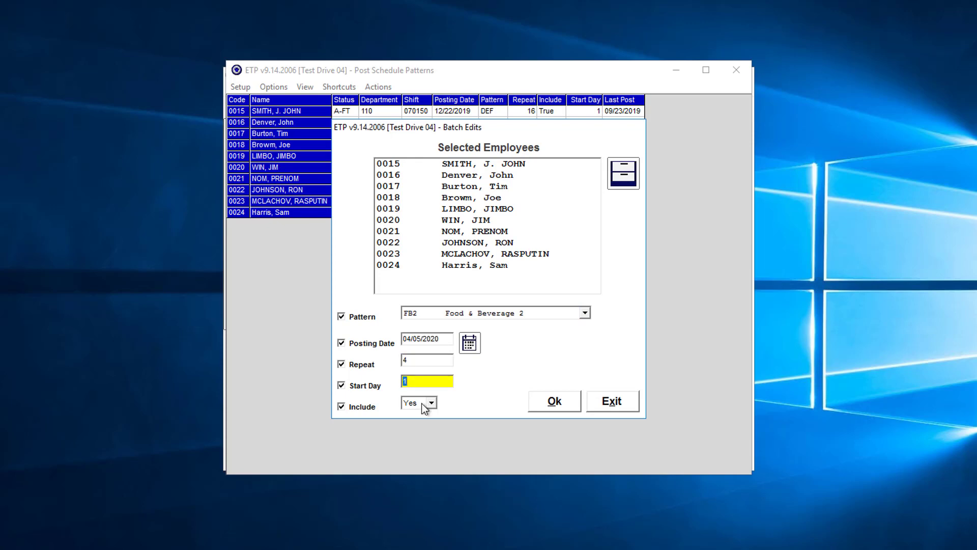
{"action": "left_click", "coordinate": [554, 407]}
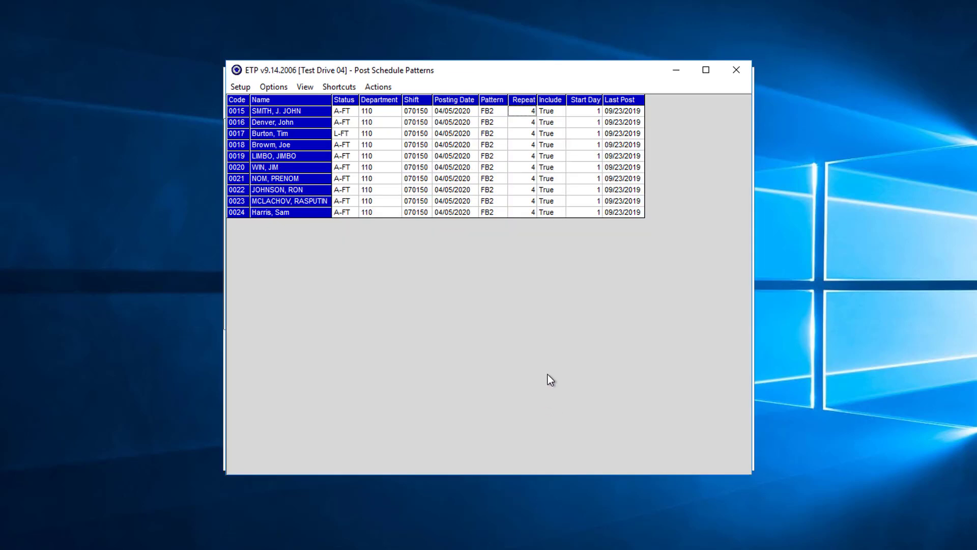
Post the FB2 schedules for employees 0015 to 0024, confirm the posting and dismiss the progress window.
{"action": "left_click", "coordinate": [363, 87]}
{"action": "left_click", "coordinate": [354, 107]}
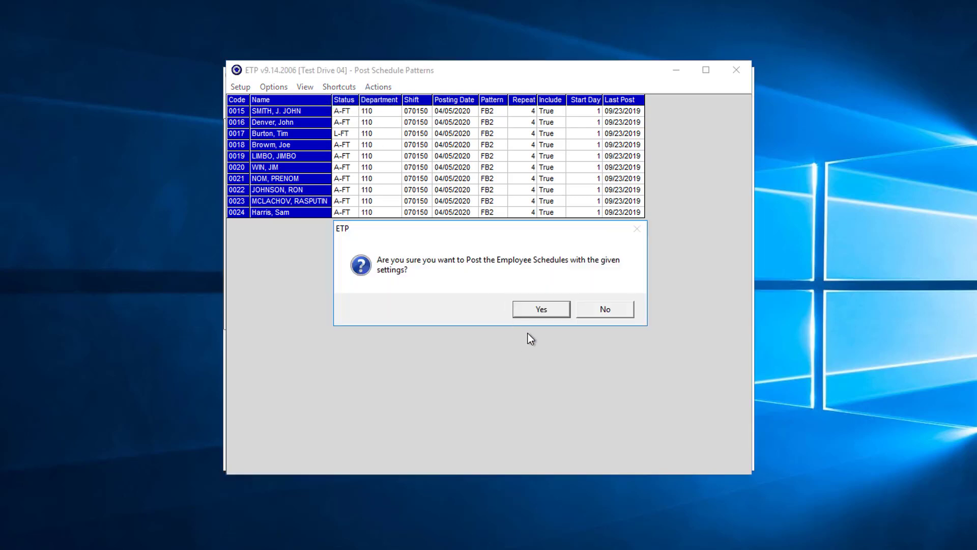
{"action": "left_click", "coordinate": [545, 311]}
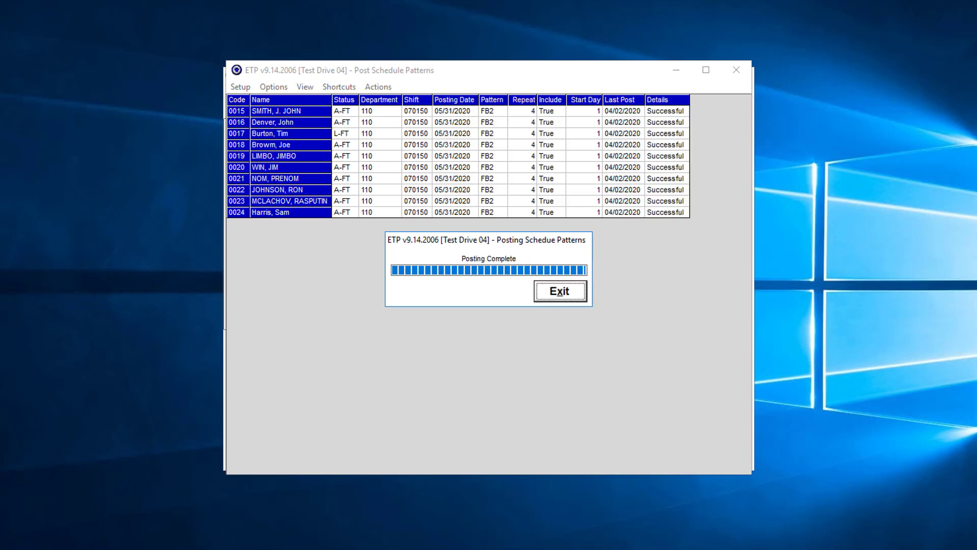
{"action": "left_click", "coordinate": [567, 293]}
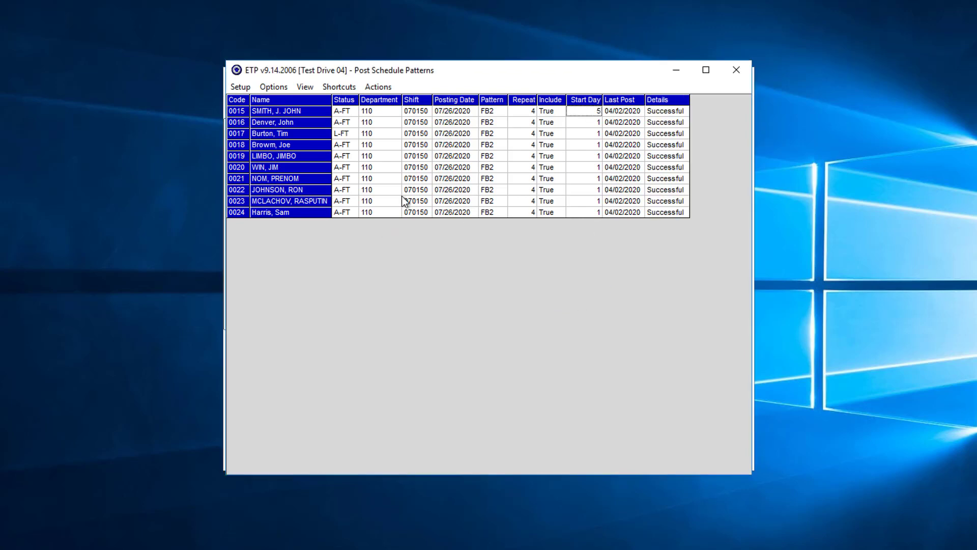